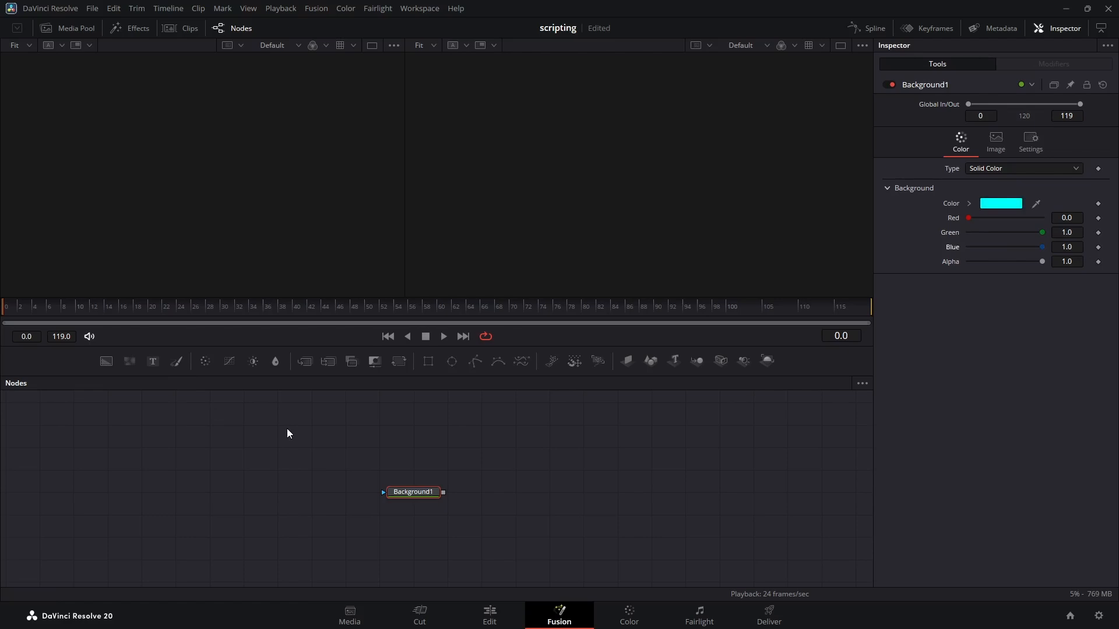
Step: Add a Text node merged over the background and place it directly above the Merge node
{"action": "left_click", "coordinate": [153, 362]}
{"action": "left_click_drag", "start_coordinate": [499, 519], "coordinate": [501, 497]}
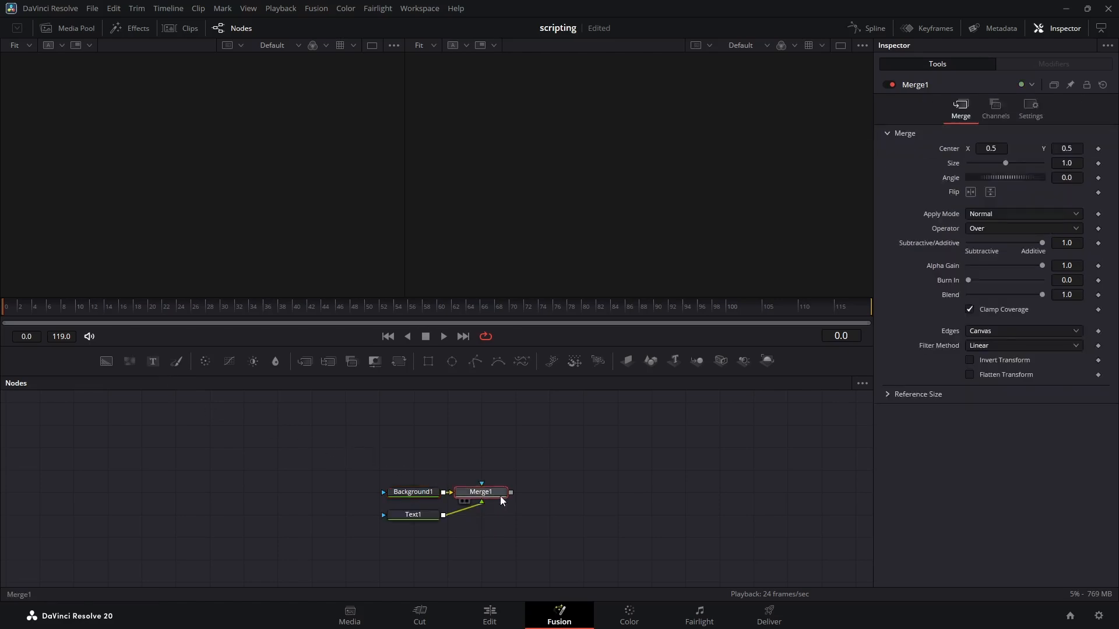
{"action": "left_click_drag", "start_coordinate": [419, 518], "coordinate": [479, 460]}
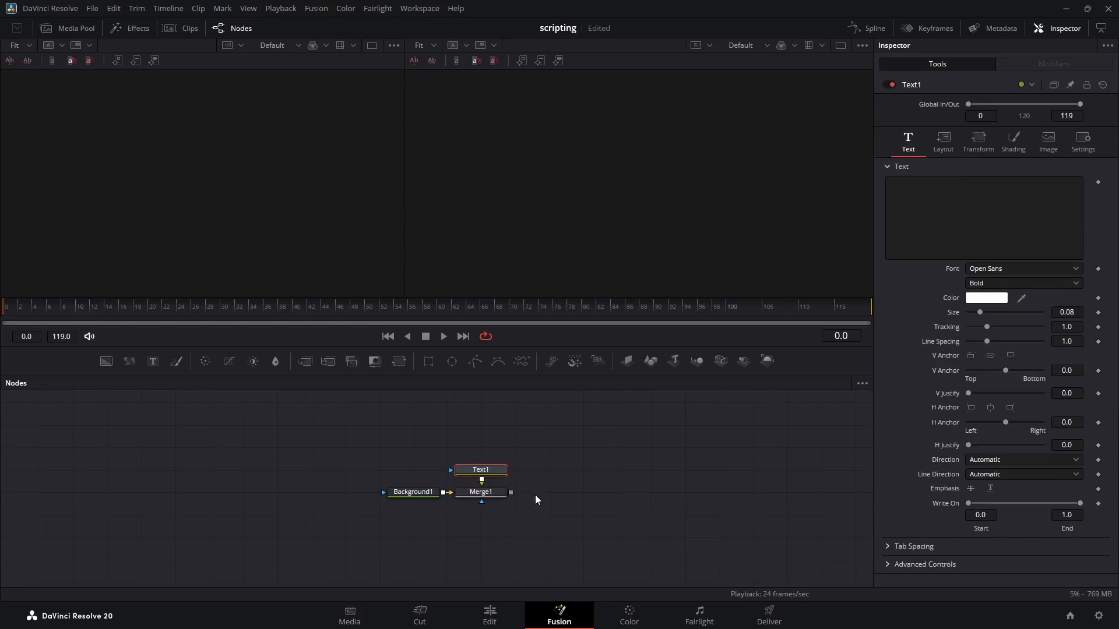
Step: Add a Media Out node after the Merge, align it in the node row, and show it in the second viewer
{"action": "left_click", "coordinate": [493, 492]}
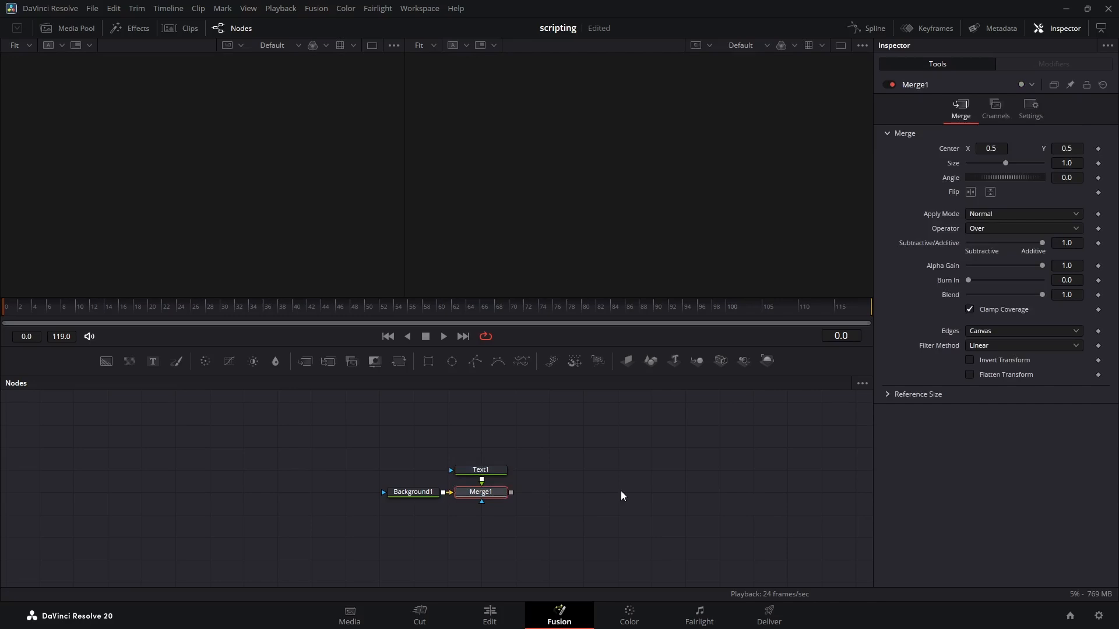
{"action": "key", "text": "shift+space"}
{"action": "type", "text": "mo"}
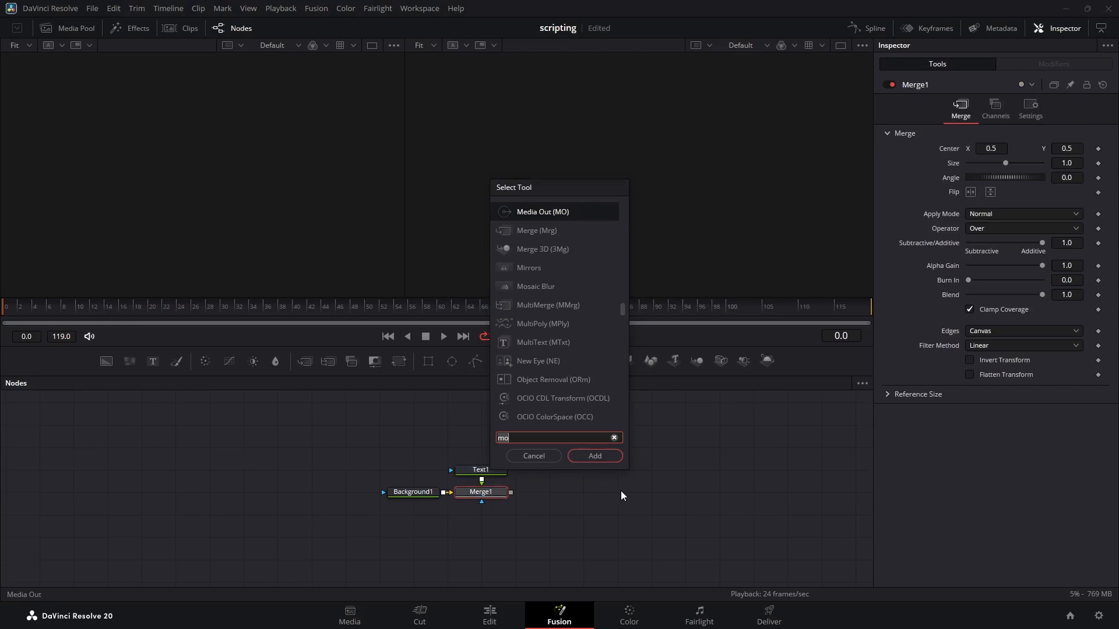
{"action": "key", "text": "Return"}
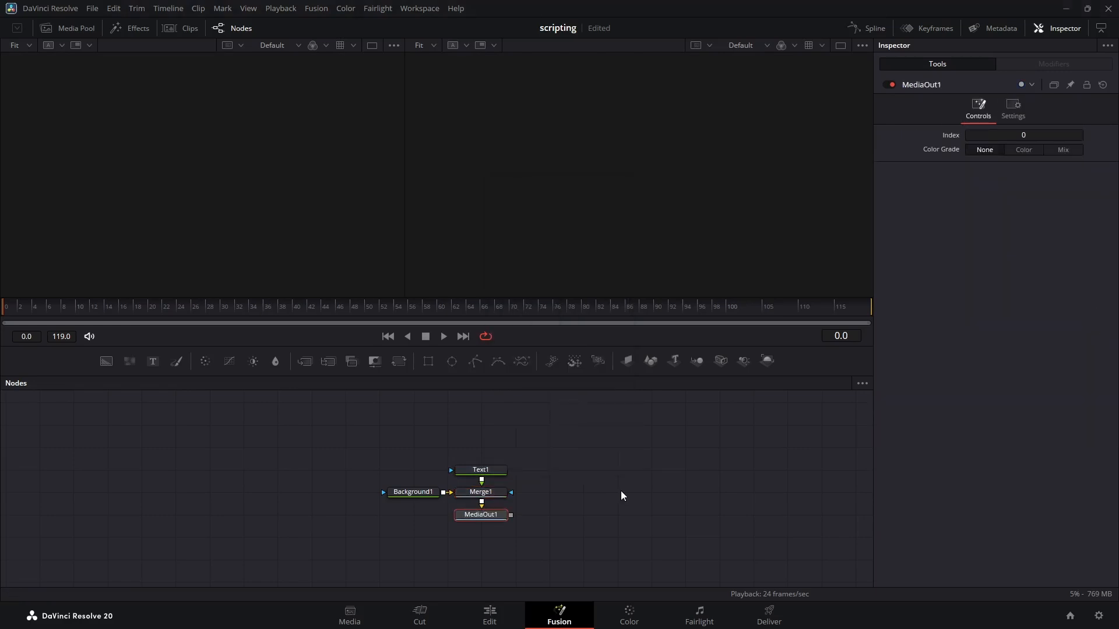
{"action": "left_click_drag", "start_coordinate": [492, 518], "coordinate": [580, 497]}
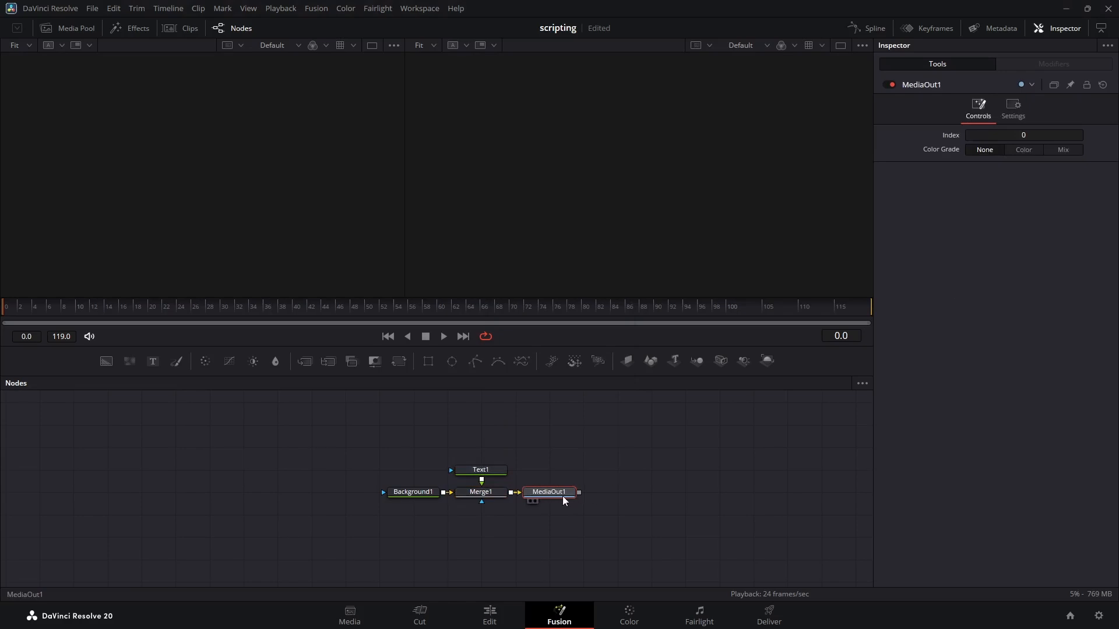
{"action": "key", "text": "2"}
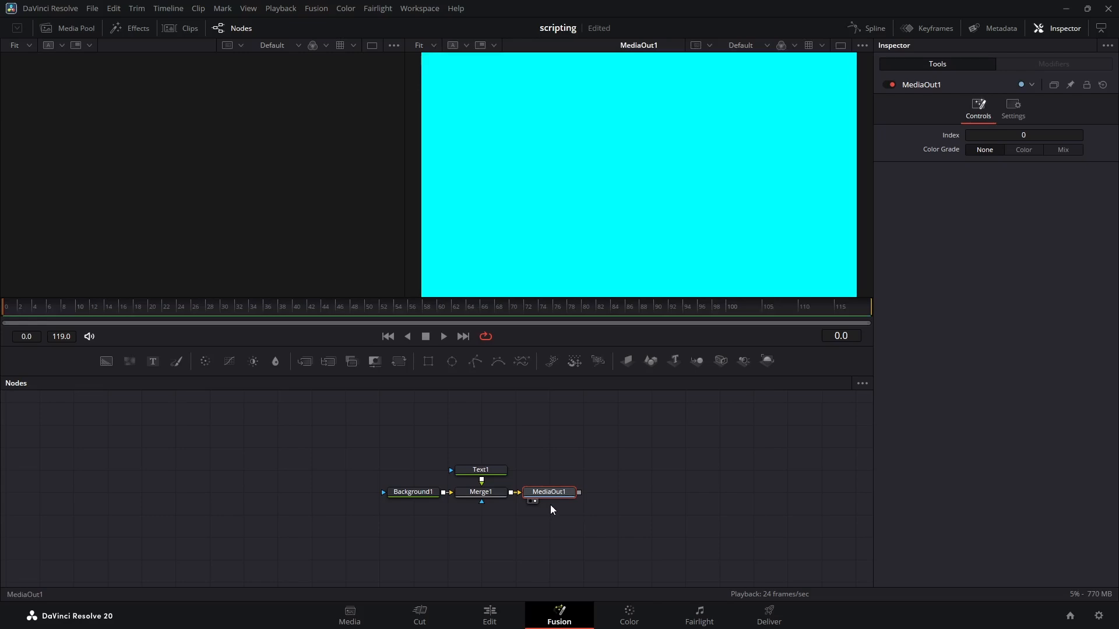
Step: Duplicate the Text and Merge pair eight times in a chain between the first Merge and the Media Out node
{"action": "left_click_drag", "start_coordinate": [572, 512], "coordinate": [832, 500]}
{"action": "left_click_drag", "start_coordinate": [210, 510], "coordinate": [127, 447]}
{"action": "key", "text": "ctrl+c"}
{"action": "key", "text": "ctrl+v"}
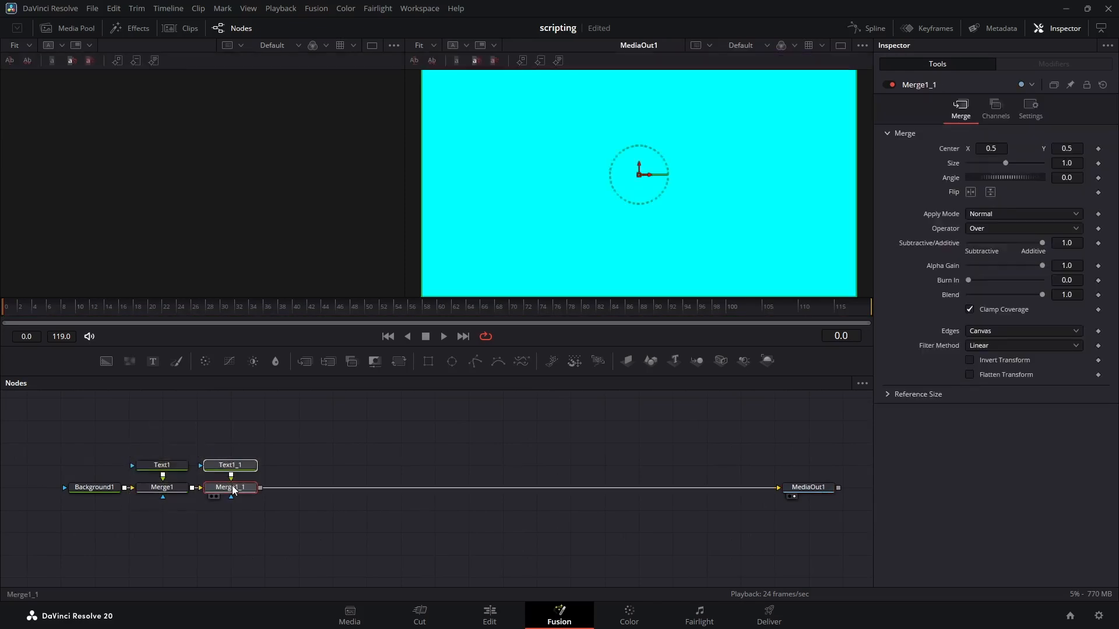
{"action": "key", "text": "ctrl+v"}
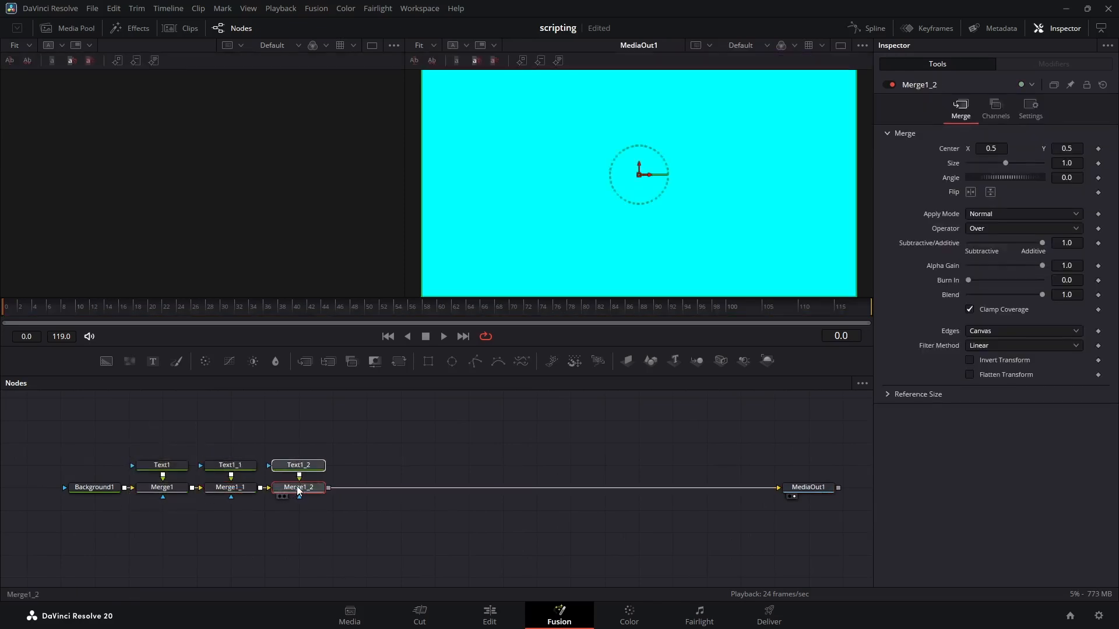
{"action": "key", "text": "ctrl+v"}
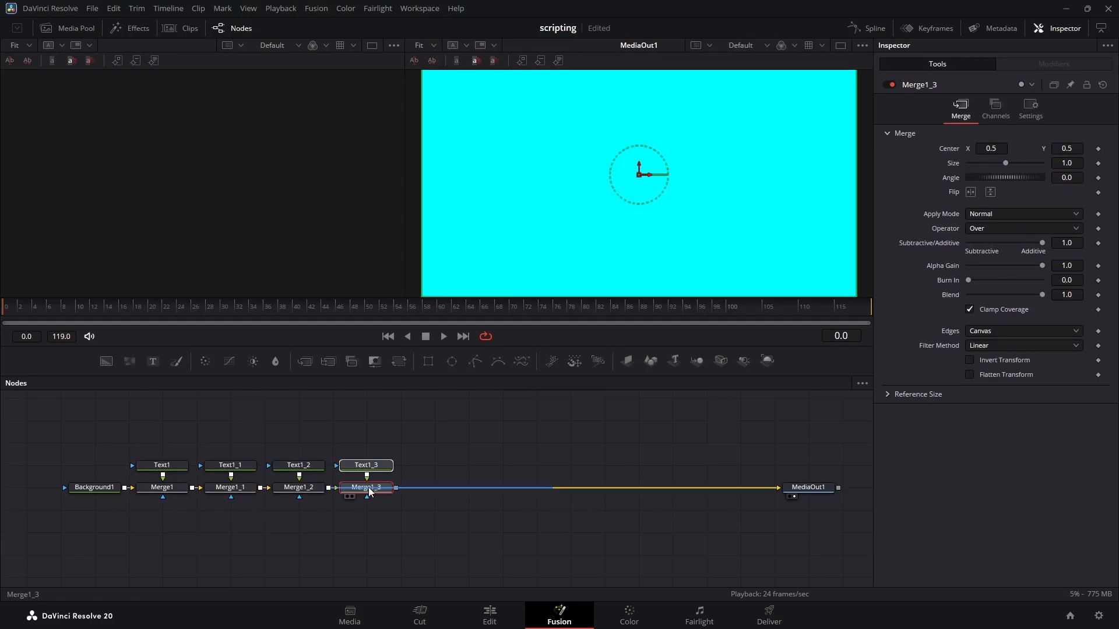
{"action": "key", "text": "ctrl+v"}
{"action": "key", "text": "ctrl+v"}
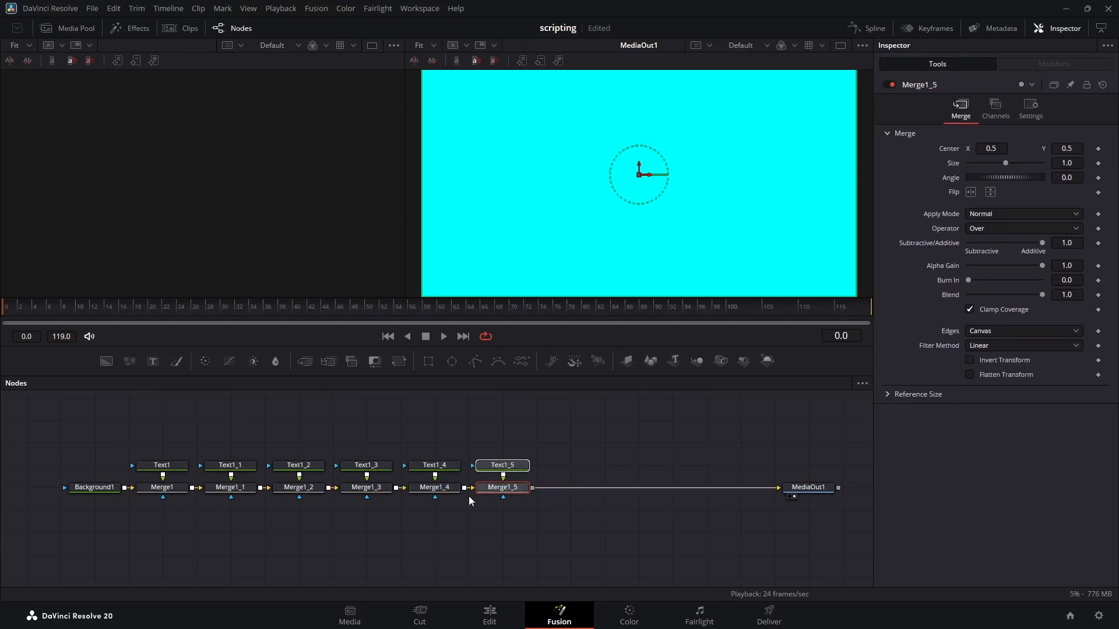
{"action": "key", "text": "ctrl+v"}
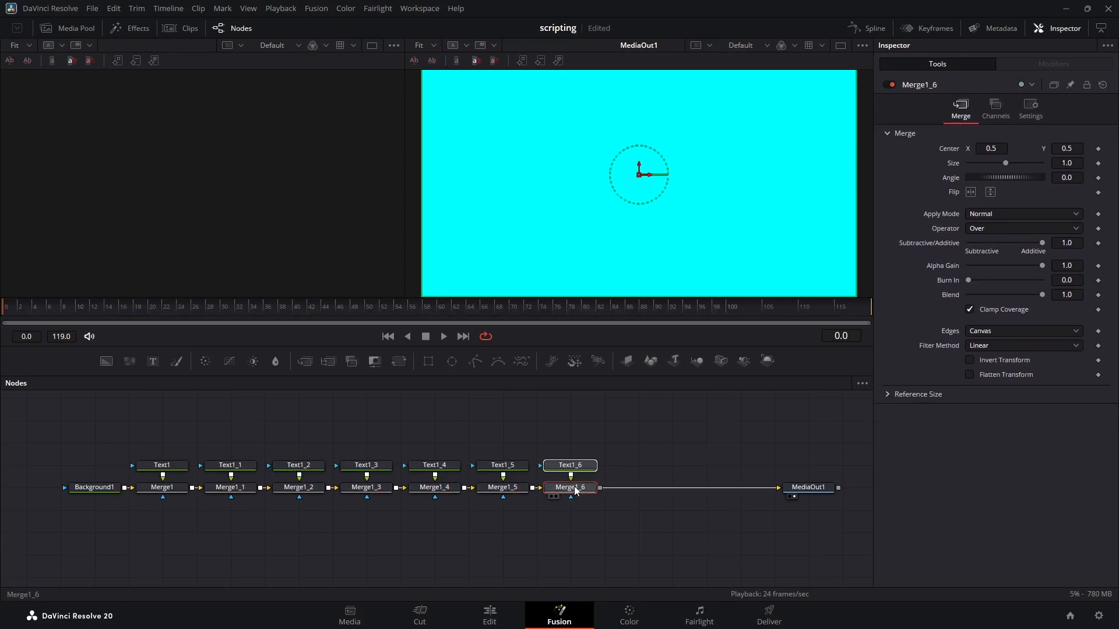
{"action": "key", "text": "ctrl+v"}
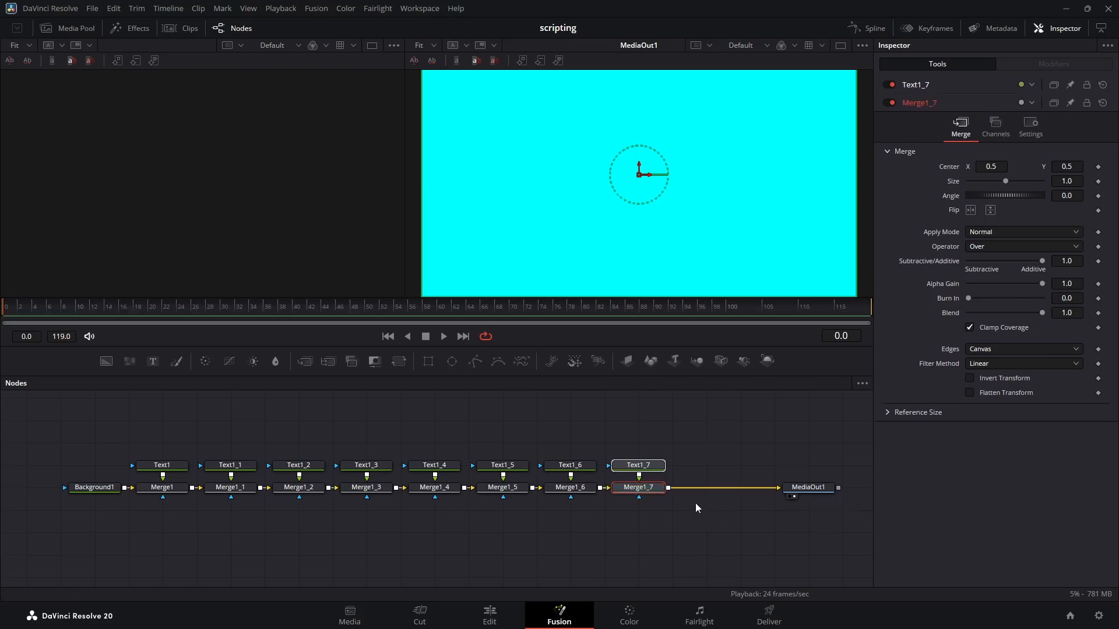
{"action": "key", "text": "ctrl+v"}
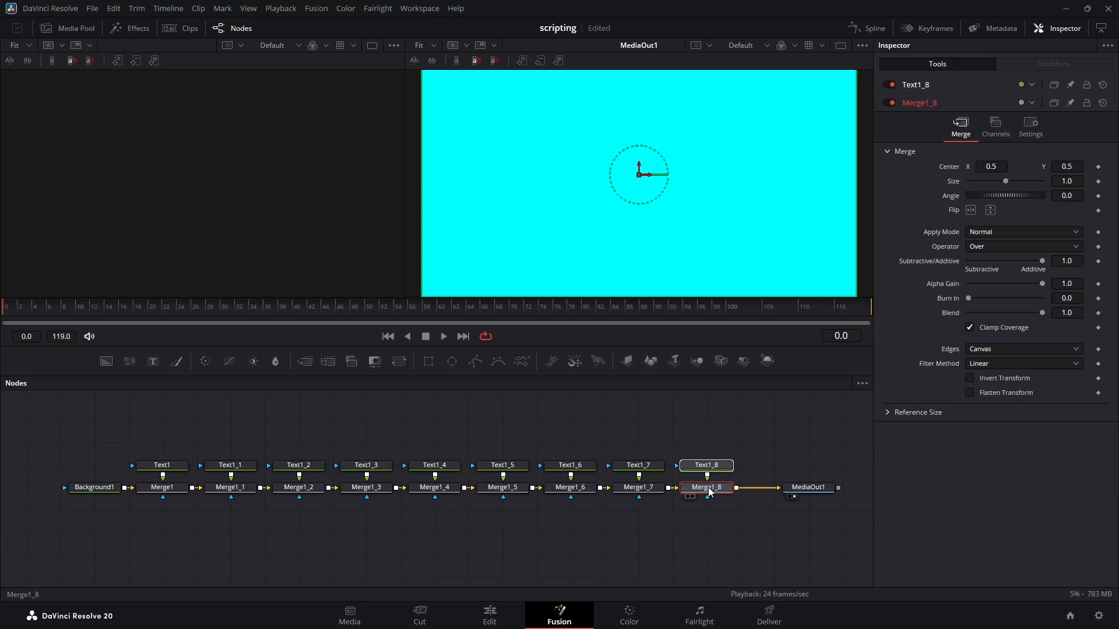
{"action": "left_click_drag", "start_coordinate": [812, 488], "coordinate": [778, 489]}
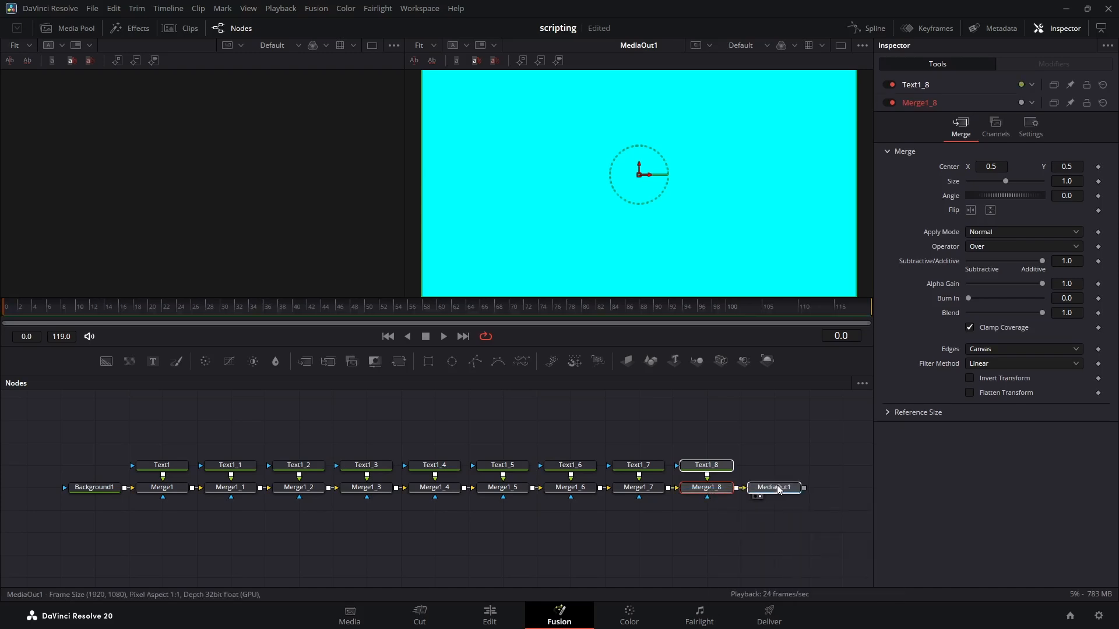
{"action": "left_click", "coordinate": [778, 490]}
Step: Set Text1 to "TopLeft" in the frame's upper-left corner and Text1_1 to "Top" at its upper middle
{"action": "left_click", "coordinate": [162, 465]}
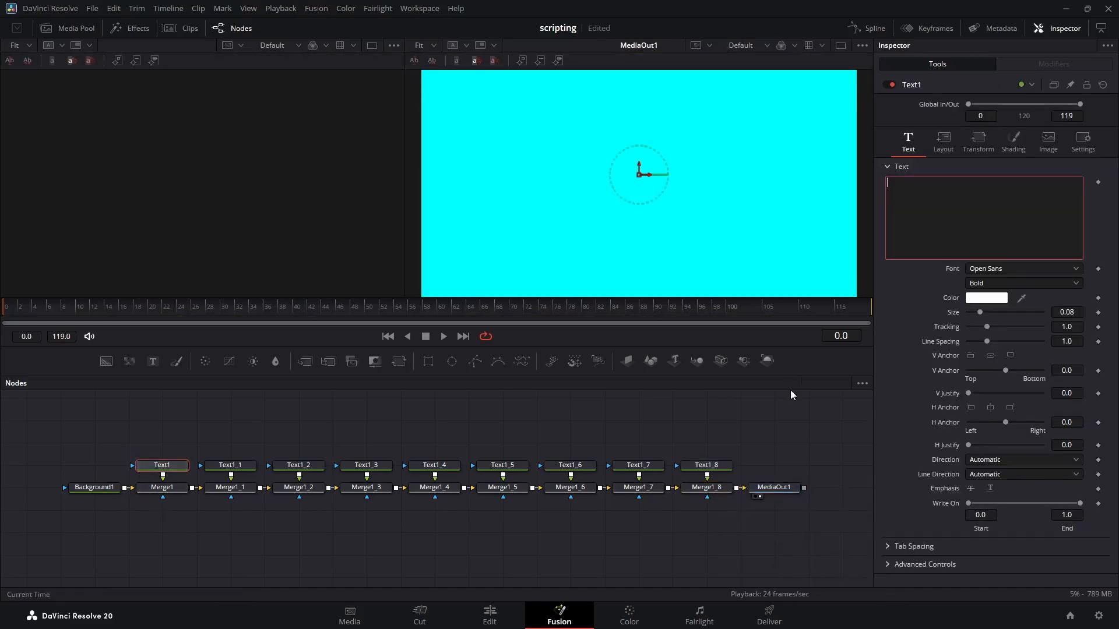
{"action": "type", "text": "TopLeft"}
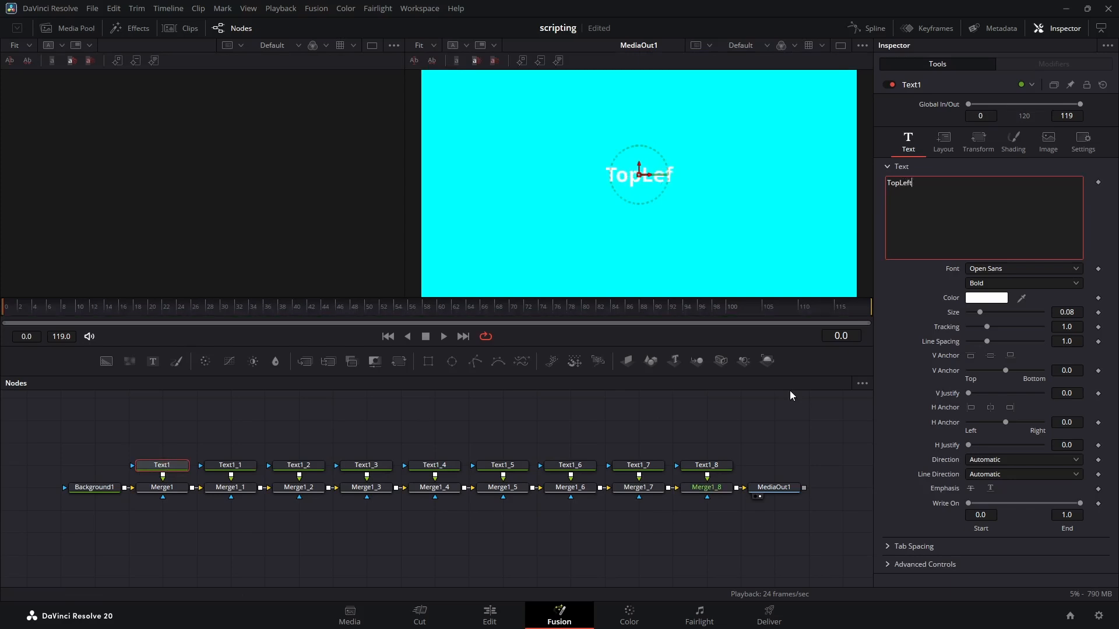
{"action": "left_click_drag", "start_coordinate": [638, 174], "coordinate": [472, 96]}
{"action": "left_click", "coordinate": [230, 465]}
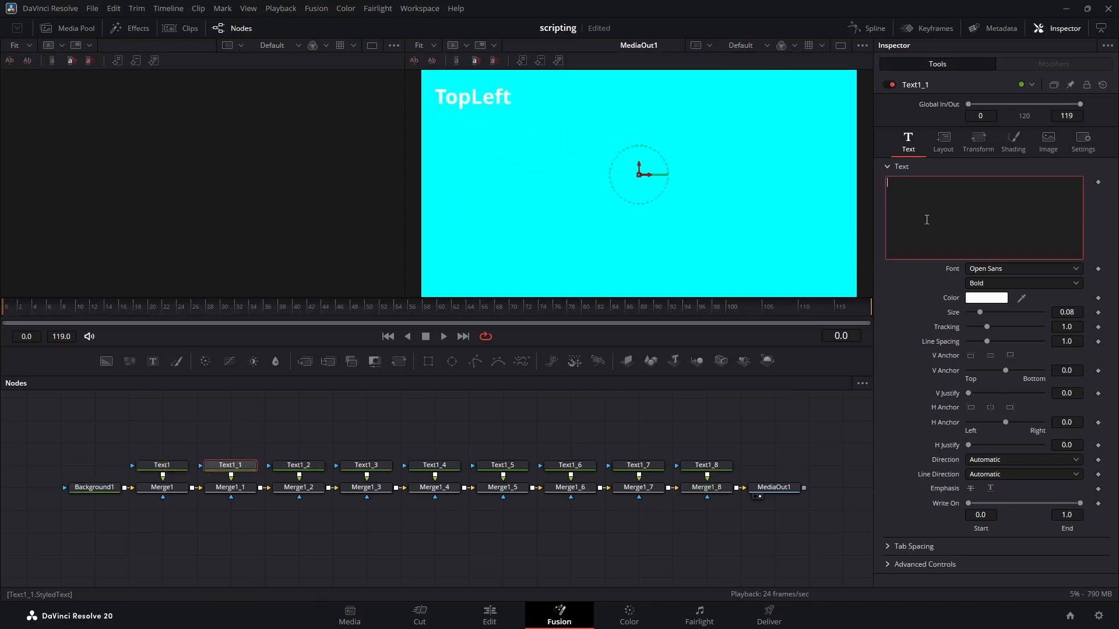
{"action": "type", "text": "Top"}
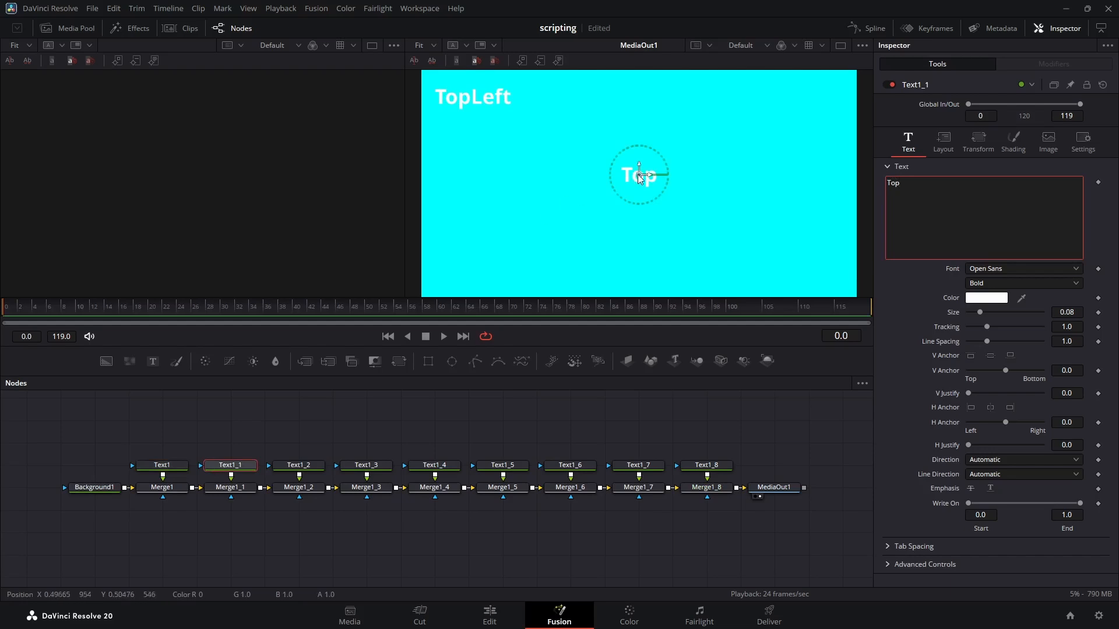
{"action": "left_click_drag", "start_coordinate": [638, 174], "coordinate": [644, 100]}
Step: Set Text1_2 to "TopRight" in the frame's upper-right corner and Text1_3 to "Left" at the middle of its left side
{"action": "left_click", "coordinate": [298, 465]}
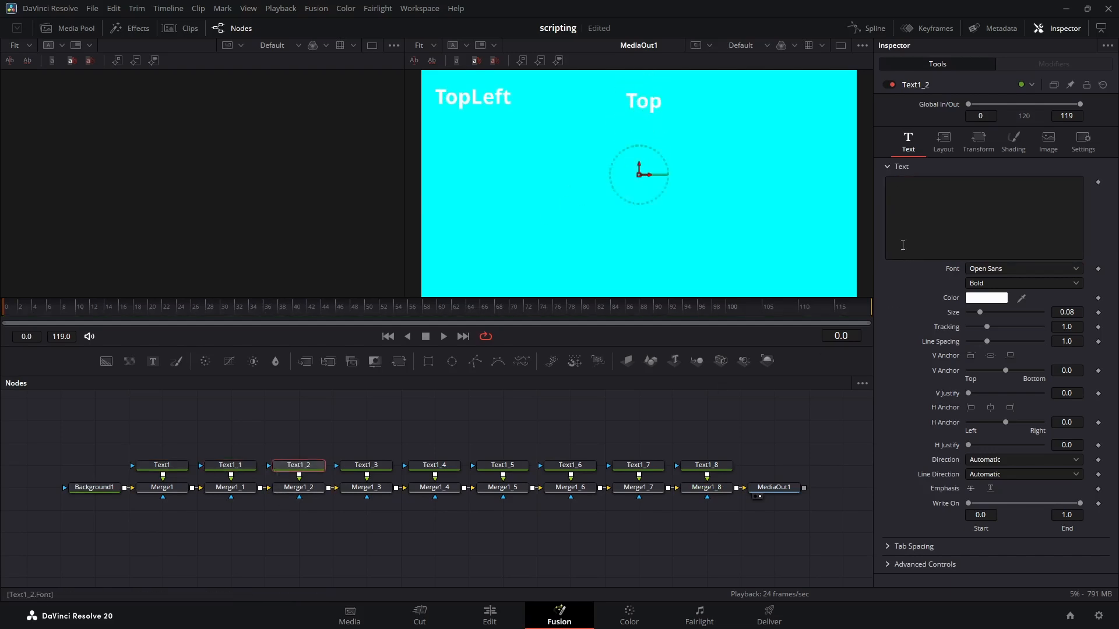
{"action": "type", "text": "TopRight"}
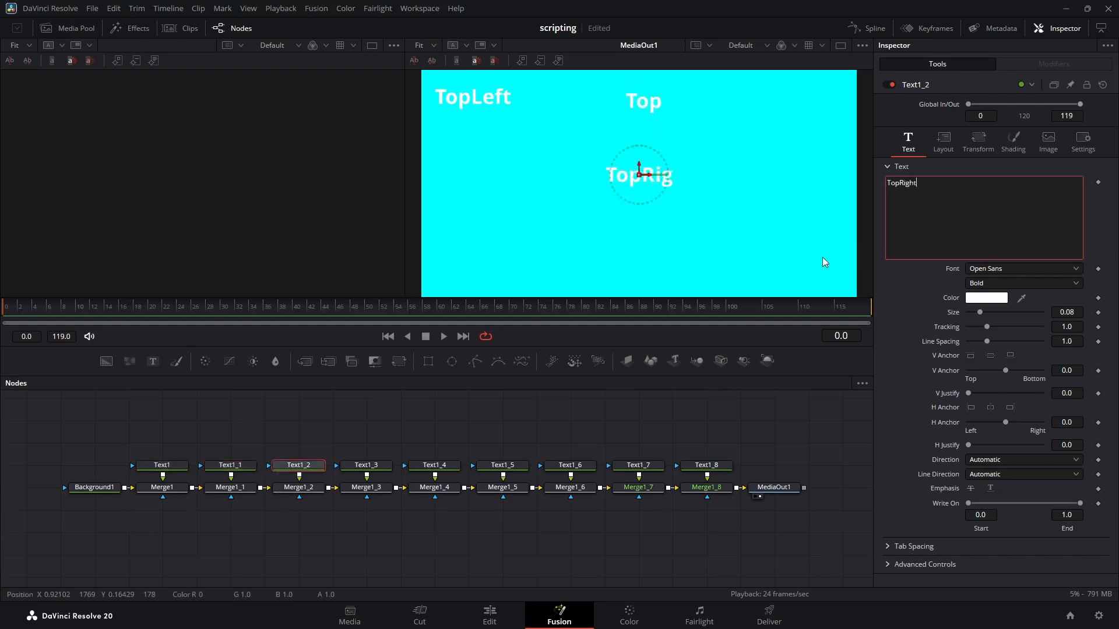
{"action": "left_click_drag", "start_coordinate": [640, 173], "coordinate": [798, 102]}
{"action": "left_click", "coordinate": [367, 469]}
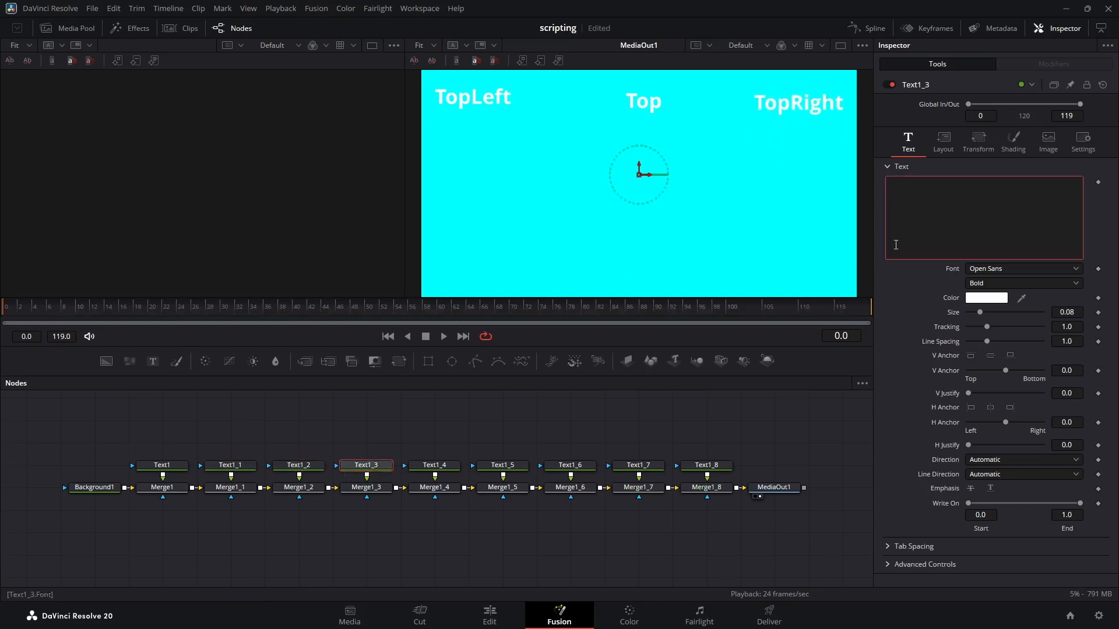
{"action": "type", "text": "Left"}
{"action": "left_click_drag", "start_coordinate": [639, 174], "coordinate": [462, 180]}
Step: Set Text1_4 to "Center" in the frame's middle and Text1_5 to "Right" at the middle of its right side
{"action": "left_click", "coordinate": [434, 465]}
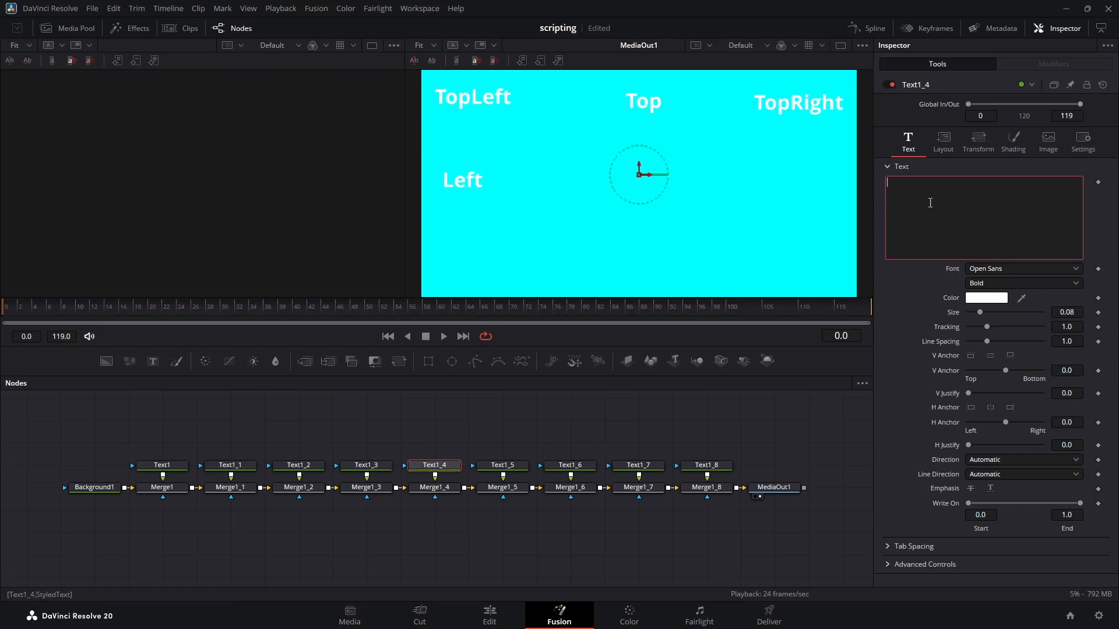
{"action": "type", "text": "Center"}
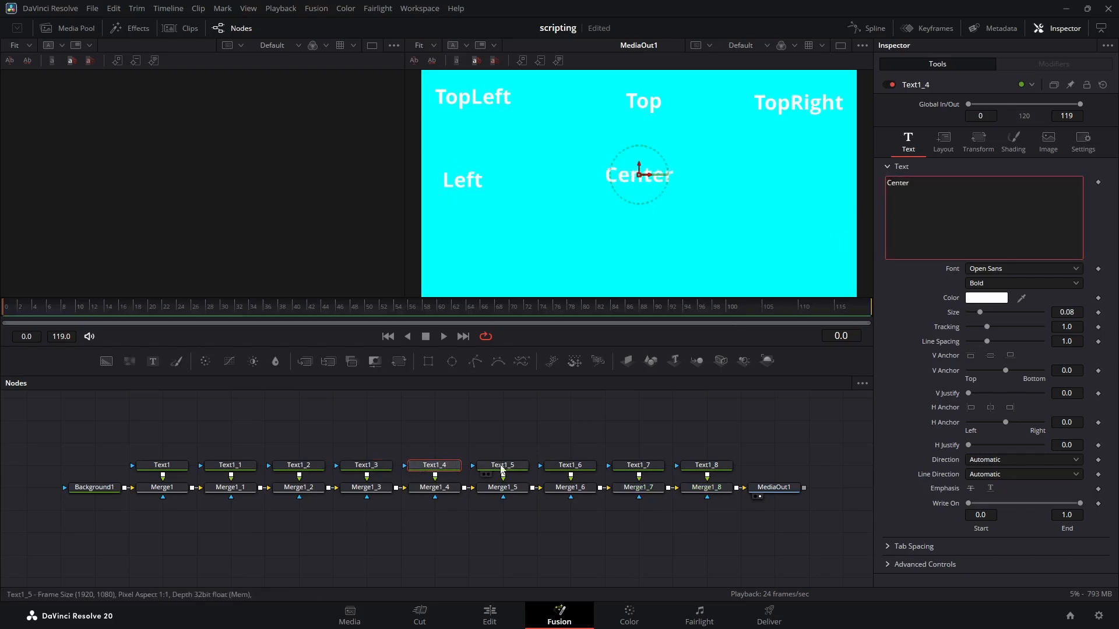
{"action": "left_click", "coordinate": [502, 465]}
{"action": "type", "text": "Right"}
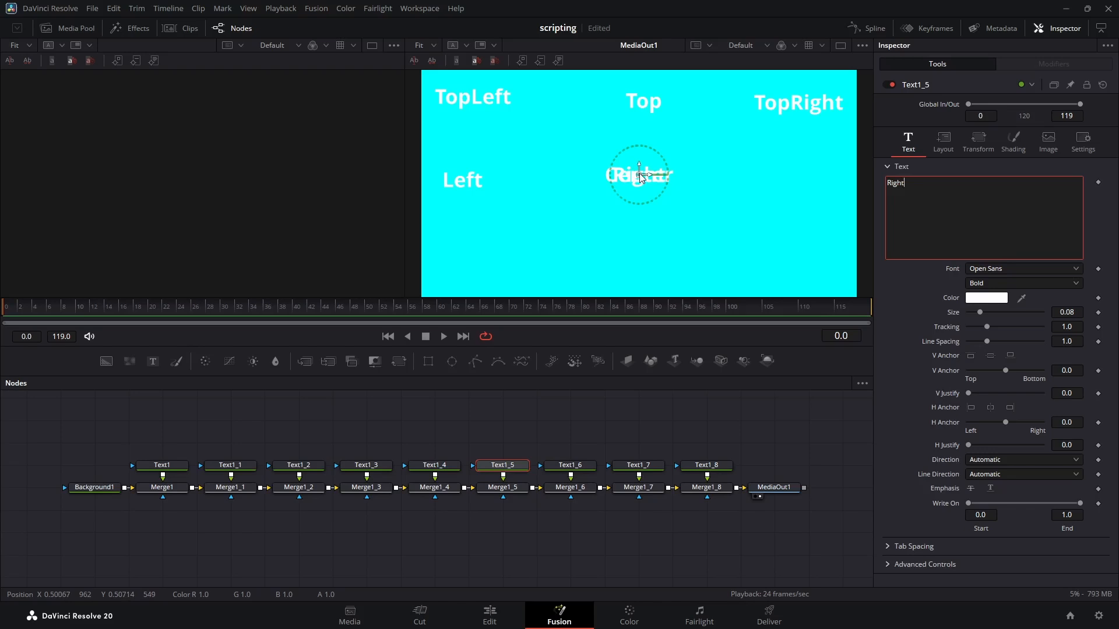
{"action": "left_click_drag", "start_coordinate": [639, 173], "coordinate": [806, 174]}
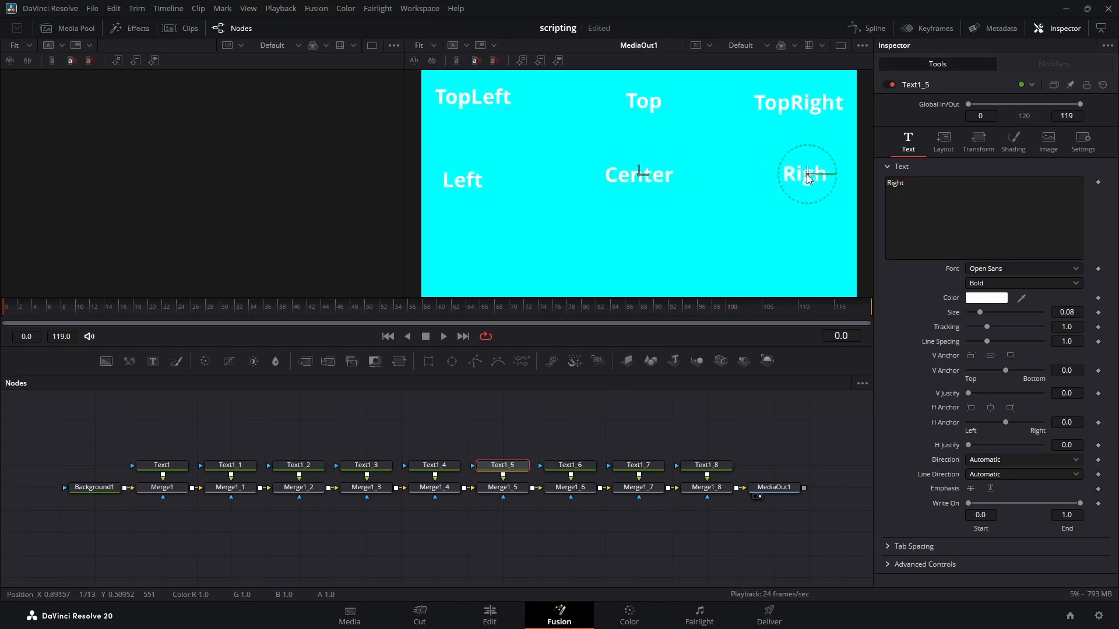
Step: Set Text1_6 to "BottomLeft" and place it in the frame's lower-left corner
{"action": "left_click", "coordinate": [569, 465]}
{"action": "left_click", "coordinate": [921, 215]}
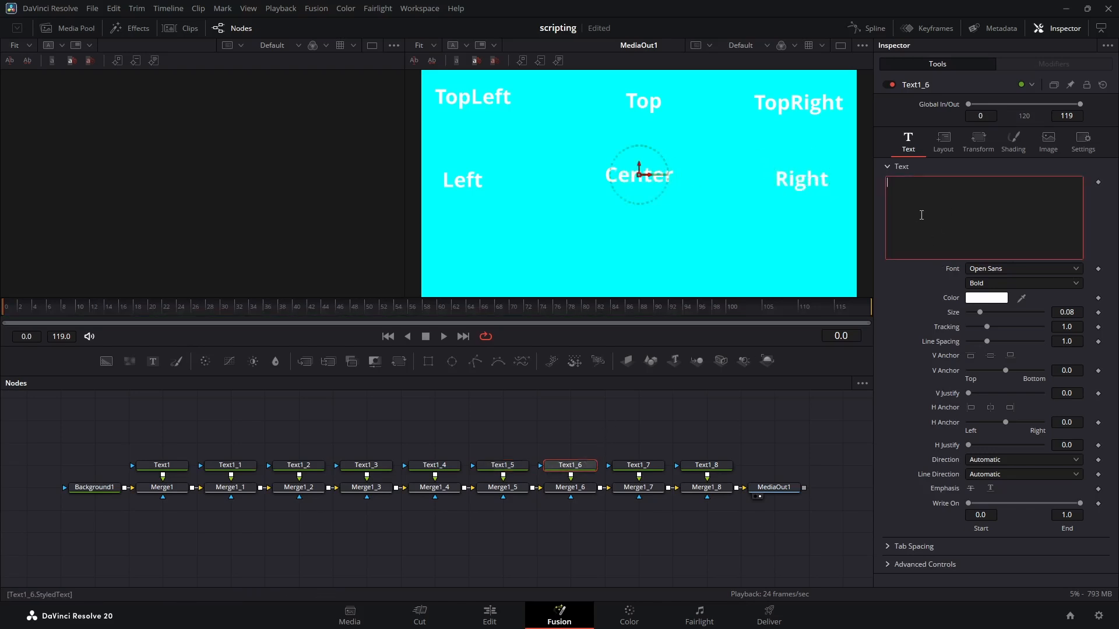
{"action": "type", "text": "BottomLeft"}
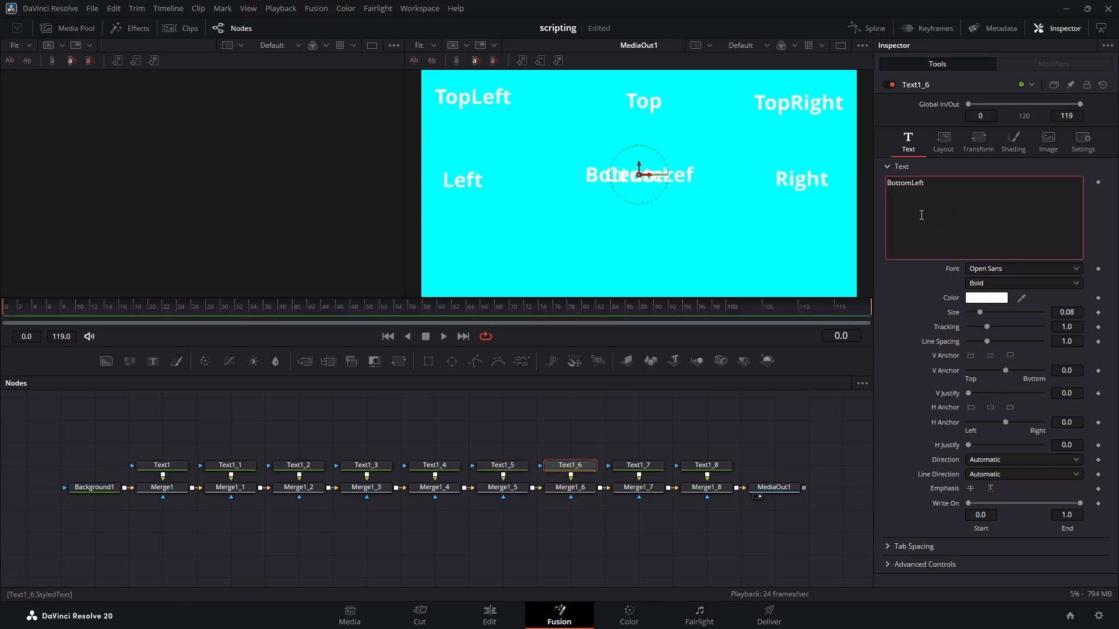
{"action": "left_click_drag", "start_coordinate": [638, 172], "coordinate": [490, 267]}
Step: Set Text1_7 to "Bottom" and place it at the frame's lower middle
{"action": "left_click", "coordinate": [638, 464]}
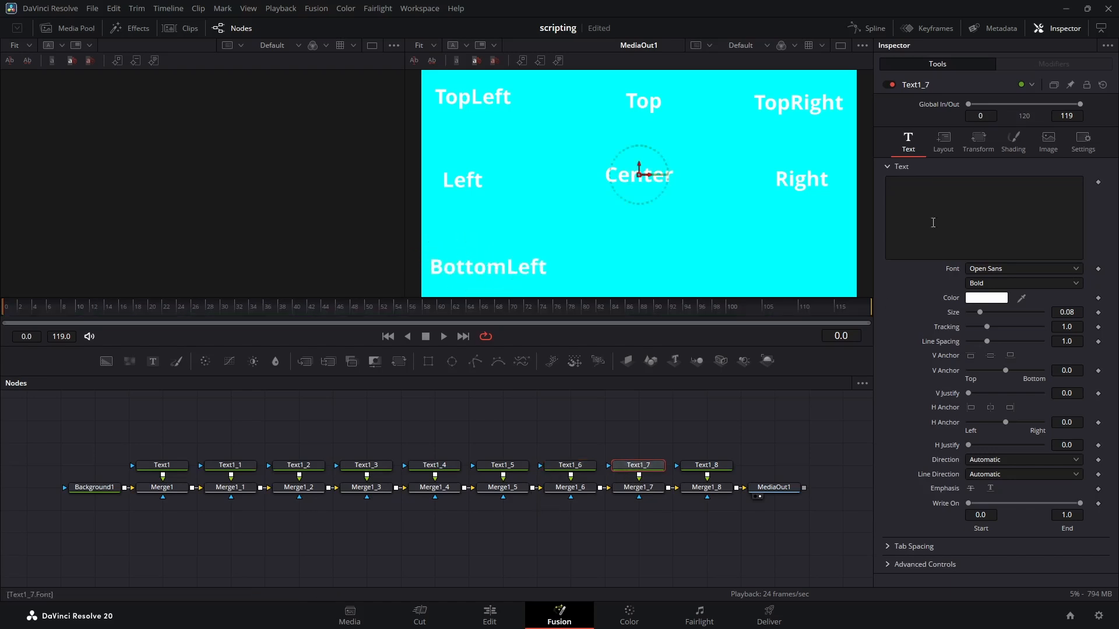
{"action": "left_click", "coordinate": [939, 208]}
{"action": "type", "text": "Bottom"}
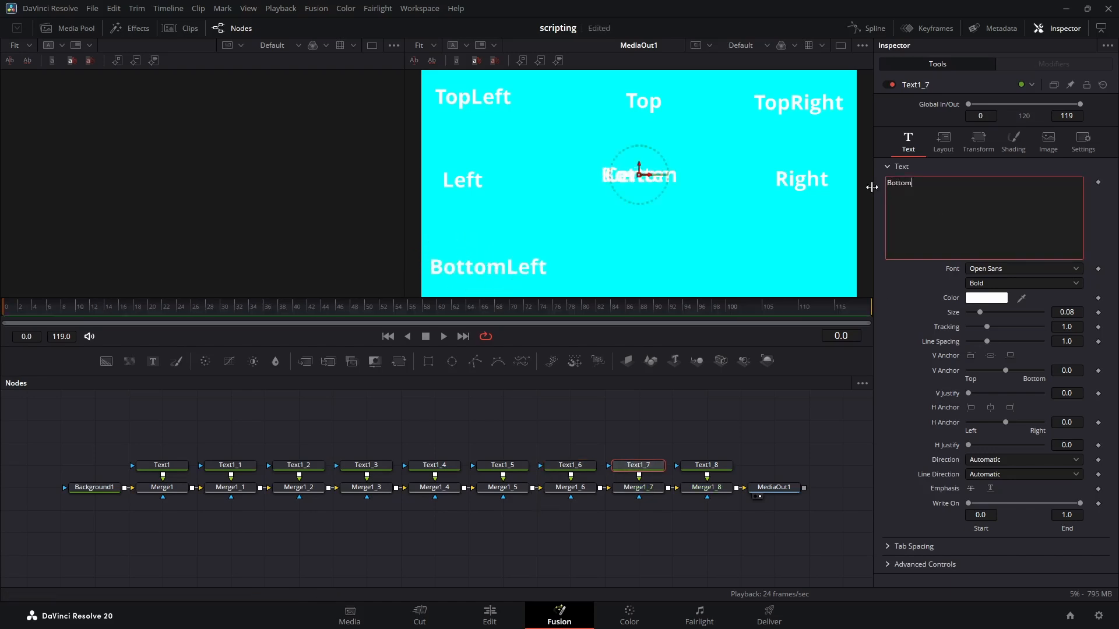
{"action": "left_click_drag", "start_coordinate": [637, 173], "coordinate": [643, 264]}
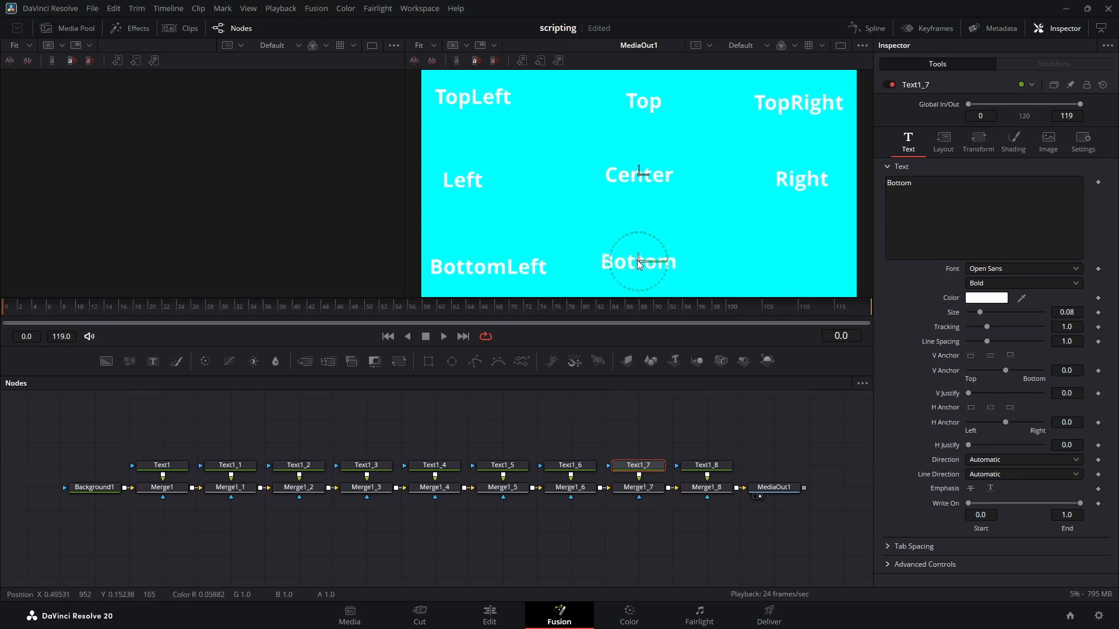
Step: Set Text1_8 to "BottomRight" and place it in the frame's lower-right corner
{"action": "left_click", "coordinate": [723, 466]}
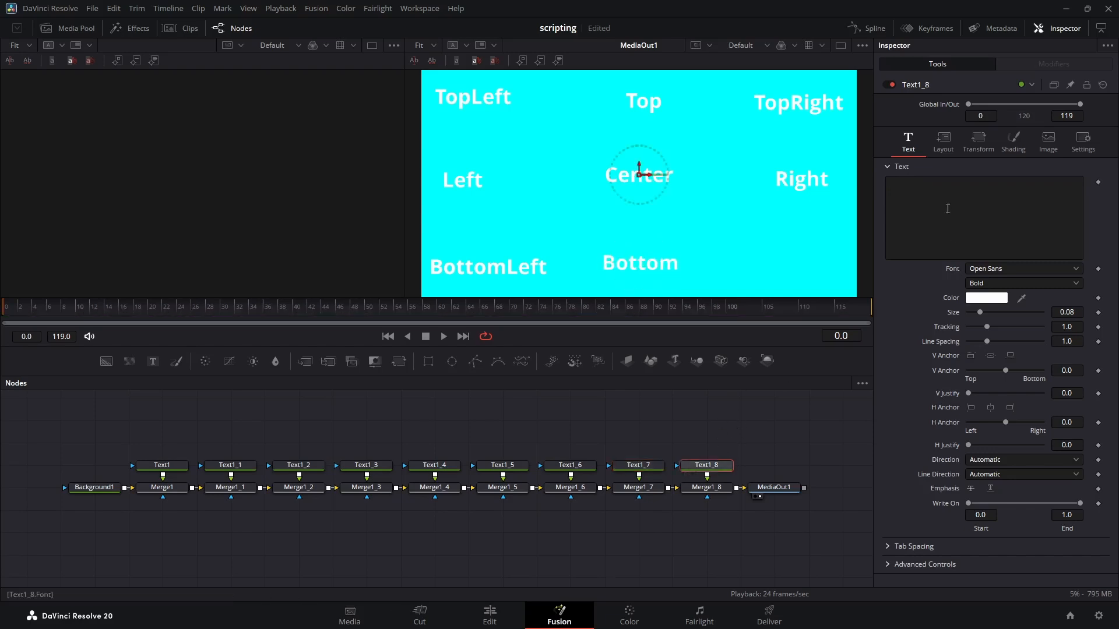
{"action": "left_click", "coordinate": [947, 209]}
{"action": "type", "text": "Bottom"}
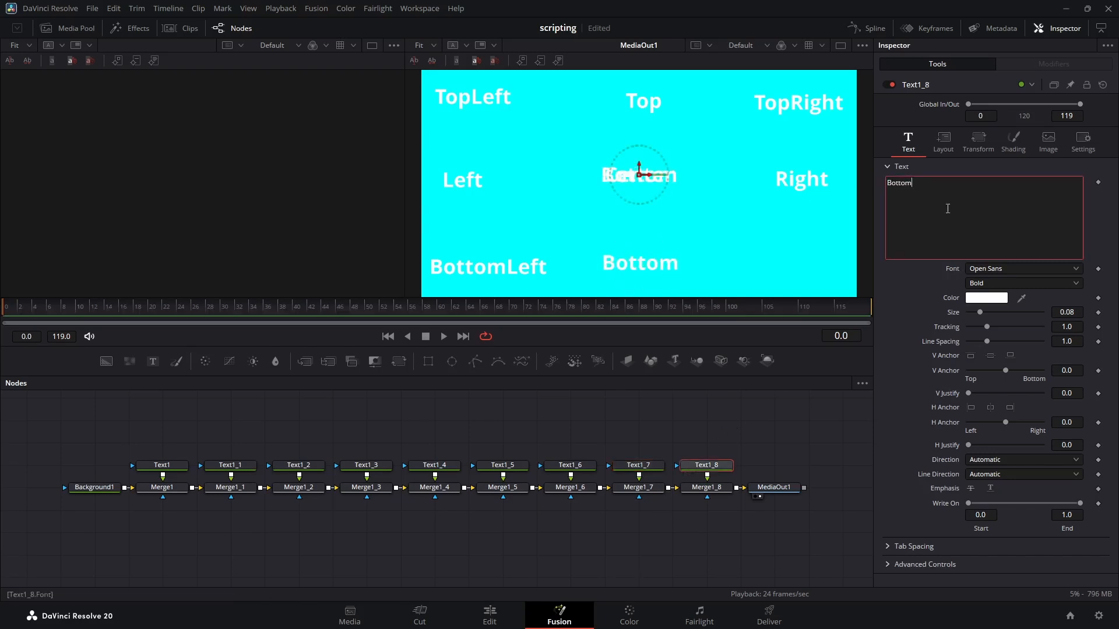
{"action": "type", "text": "Right"}
{"action": "left_click", "coordinate": [638, 173]}
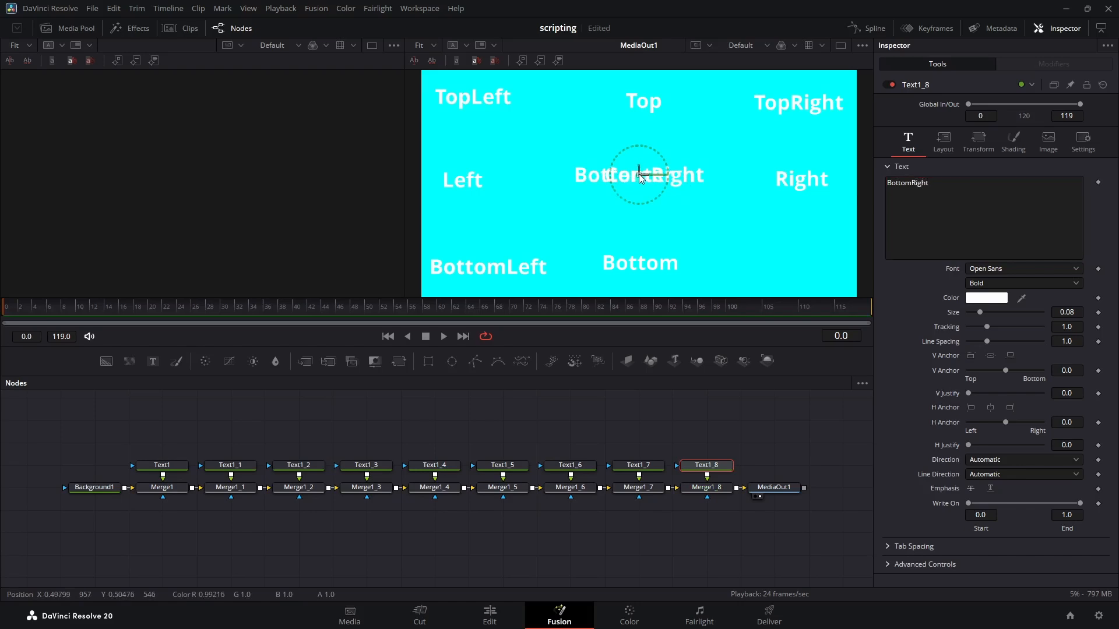
{"action": "left_click_drag", "start_coordinate": [639, 173], "coordinate": [776, 268]}
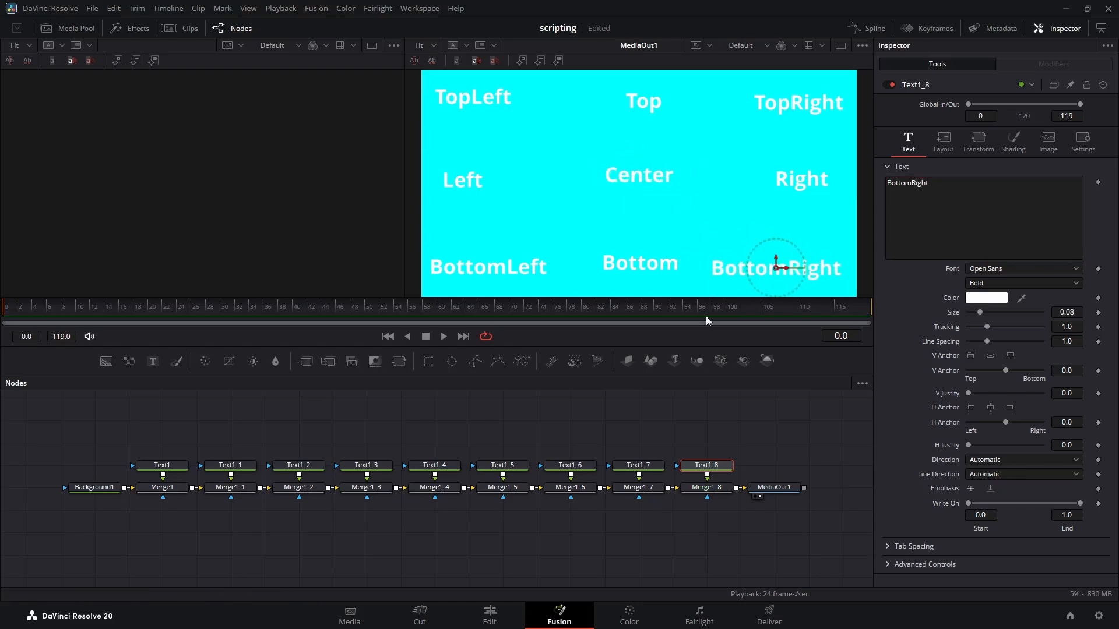
Step: Set the layout center of the "TopLeft" node Text1 to X 0 and Y 1
{"action": "left_click", "coordinate": [669, 428]}
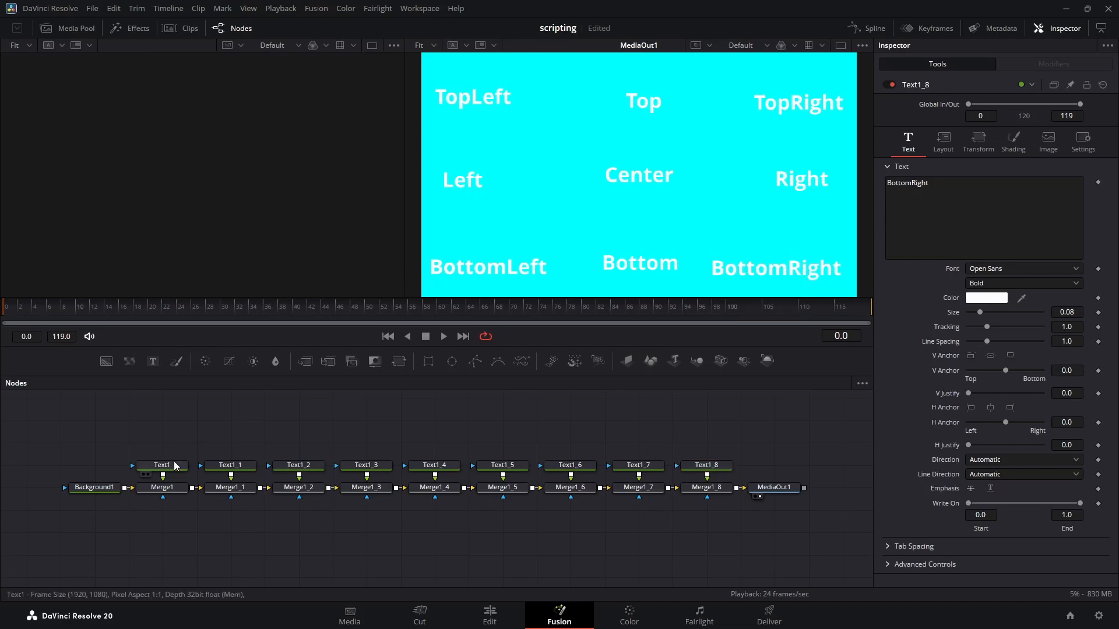
{"action": "left_click", "coordinate": [163, 464]}
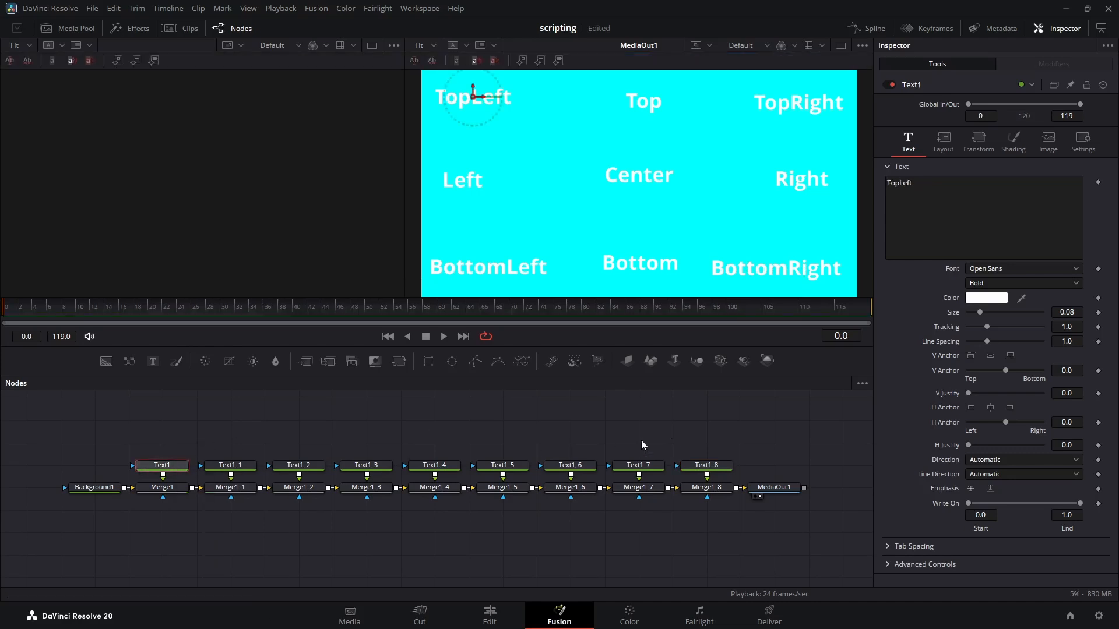
{"action": "left_click", "coordinate": [944, 153]}
{"action": "left_click", "coordinate": [992, 195]}
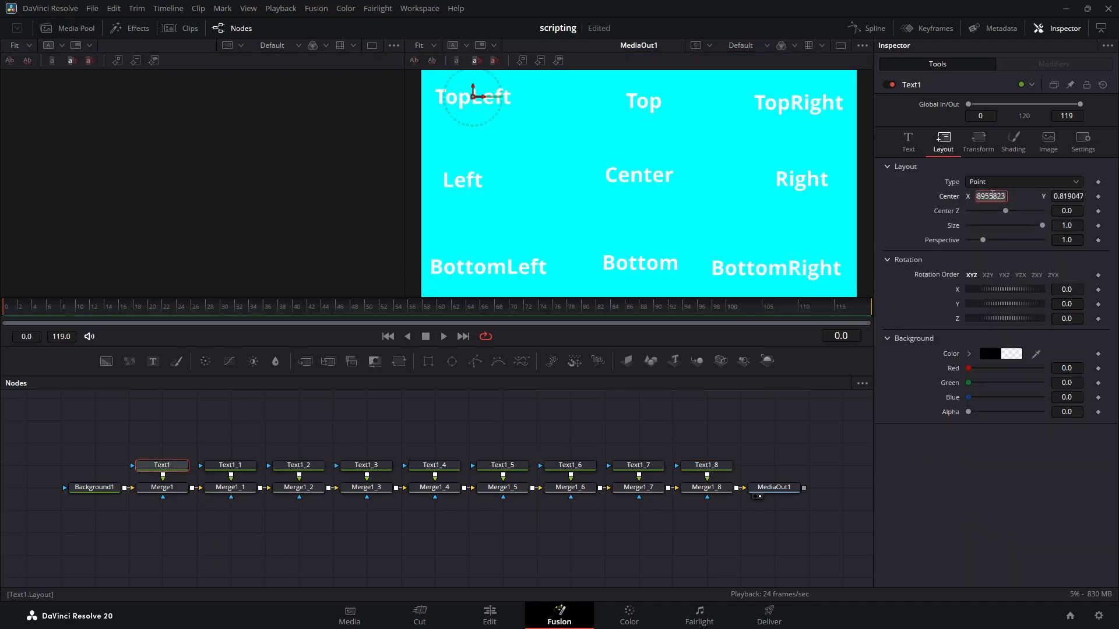
{"action": "type", "text": "0"}
{"action": "key", "text": "Tab"}
{"action": "type", "text": "1"}
{"action": "key", "text": "Tab"}
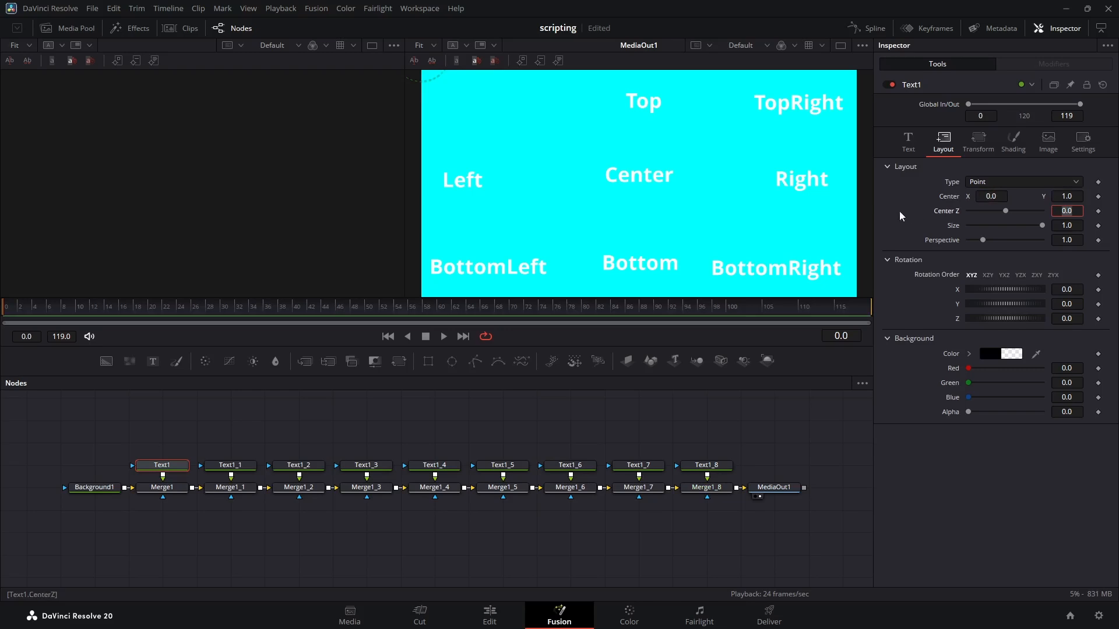
Step: Set the layout center of the "Top" node Text1_1 to X 0.5 and Y 1
{"action": "scroll", "coordinate": [712, 171], "scroll_direction": "down", "scroll_amount": 2}
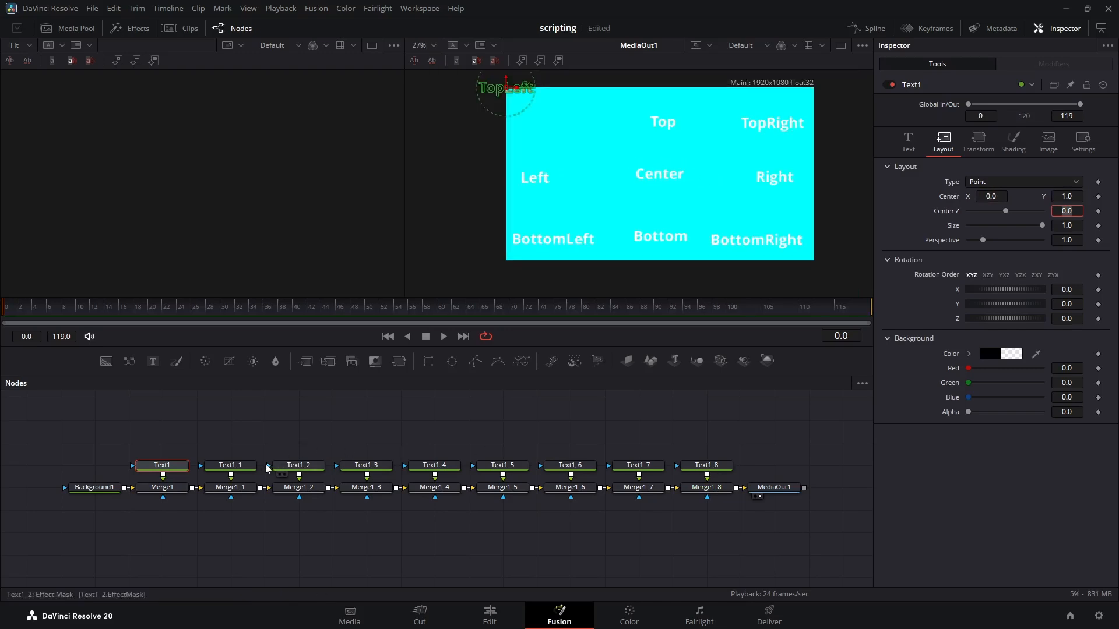
{"action": "left_click", "coordinate": [663, 122]}
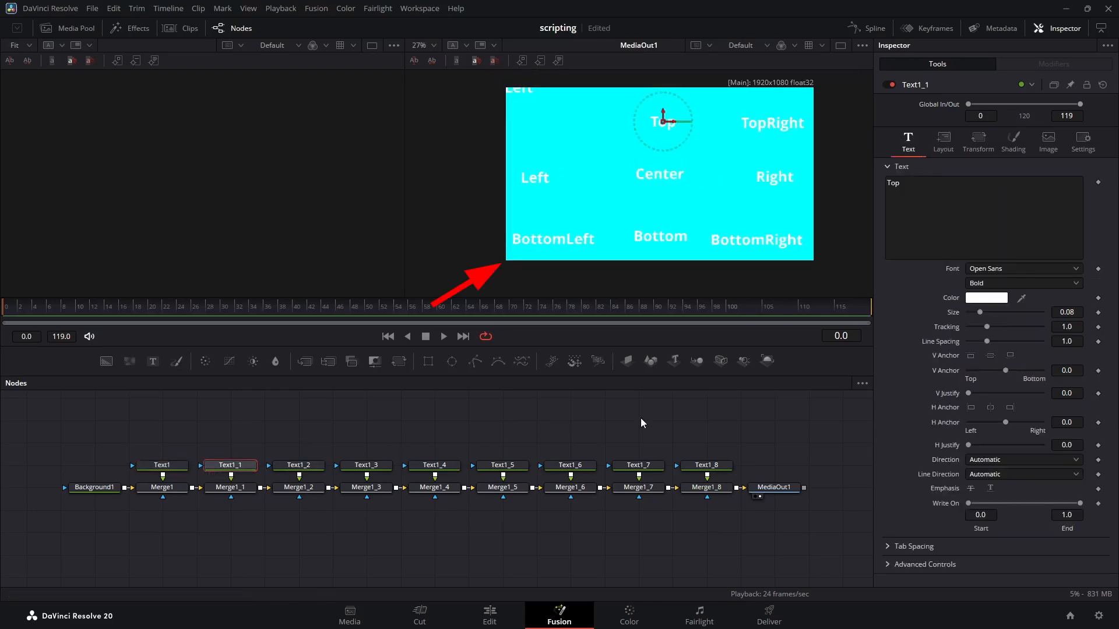
{"action": "left_click", "coordinate": [942, 141]}
{"action": "left_click", "coordinate": [990, 196]}
{"action": "type", "text": "0.5"}
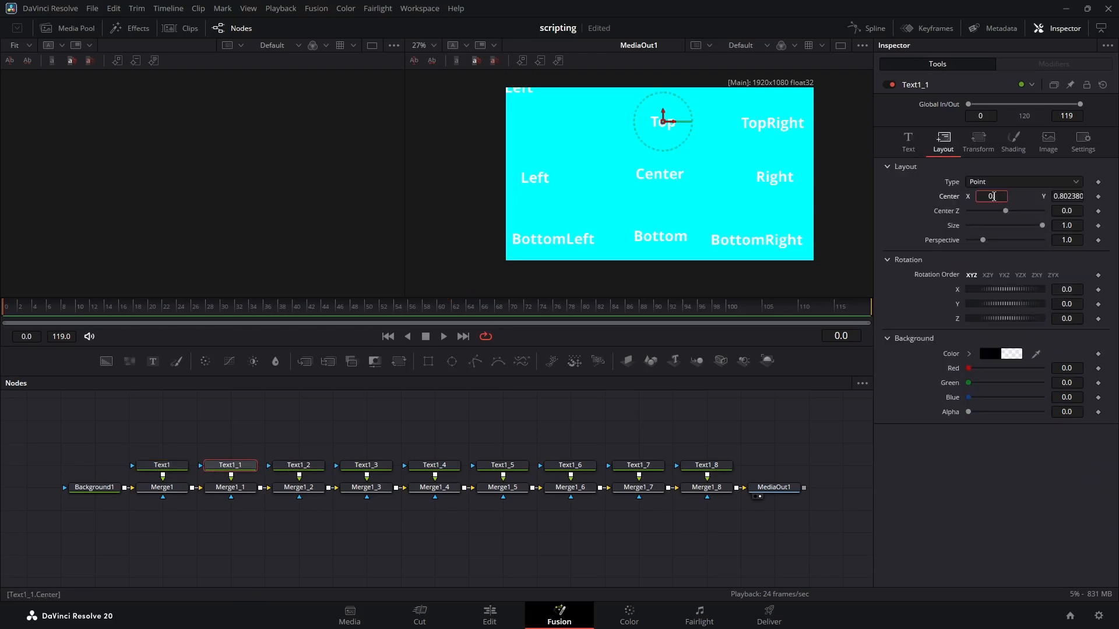
{"action": "key", "text": "Tab"}
{"action": "key", "text": "Home"}
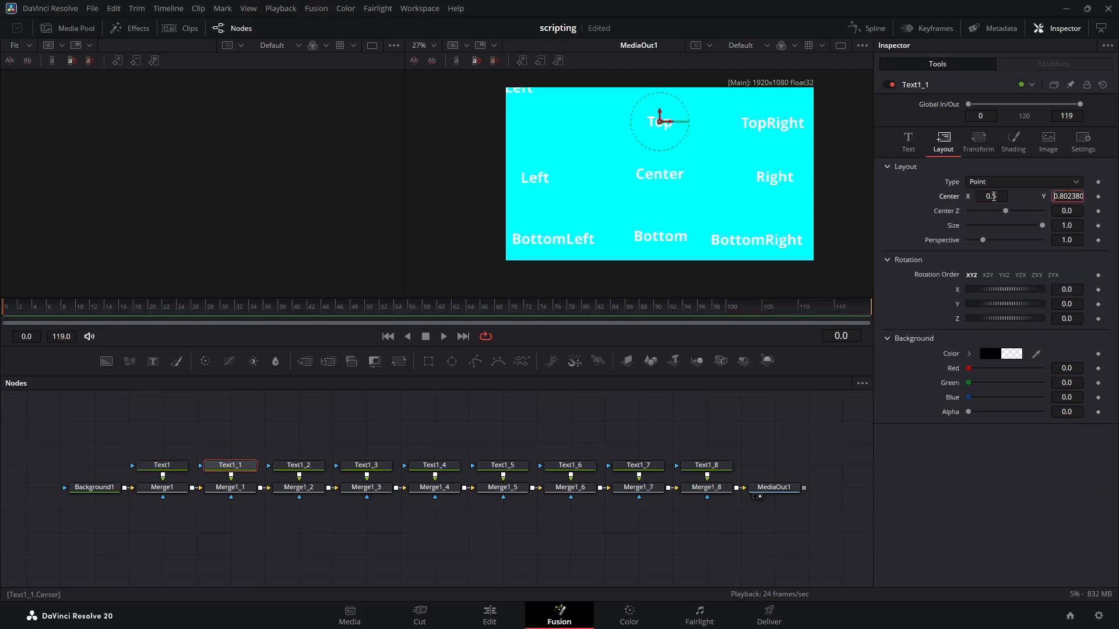
{"action": "key", "text": "shift+End"}
{"action": "type", "text": "1"}
{"action": "key", "text": "Return"}
Step: Set the layout center of the "TopRight" node Text1_2 to X 1 and Y 1
{"action": "left_click", "coordinate": [298, 465]}
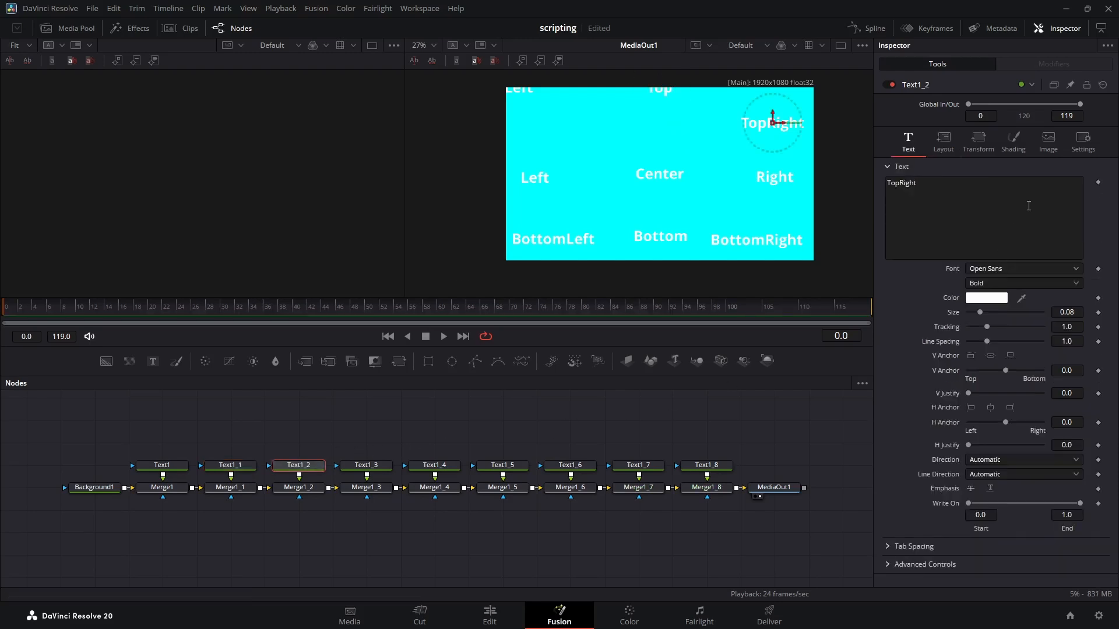
{"action": "left_click", "coordinate": [944, 141]}
{"action": "double_click", "coordinate": [1000, 194]}
{"action": "type", "text": "1"}
{"action": "key", "text": "Tab"}
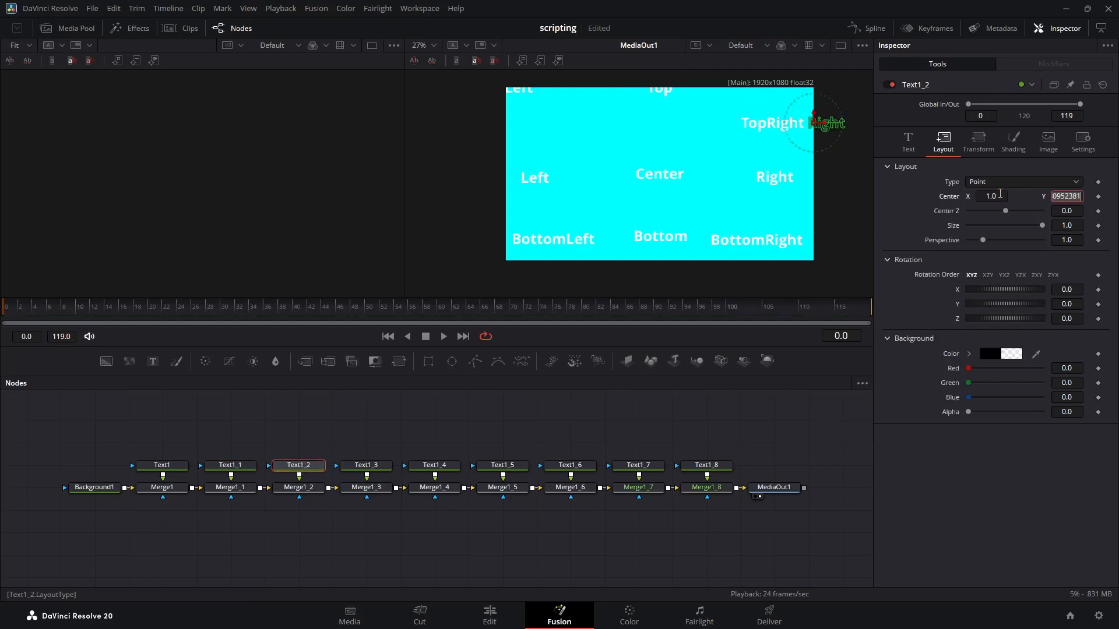
{"action": "type", "text": "1"}
{"action": "key", "text": "Tab"}
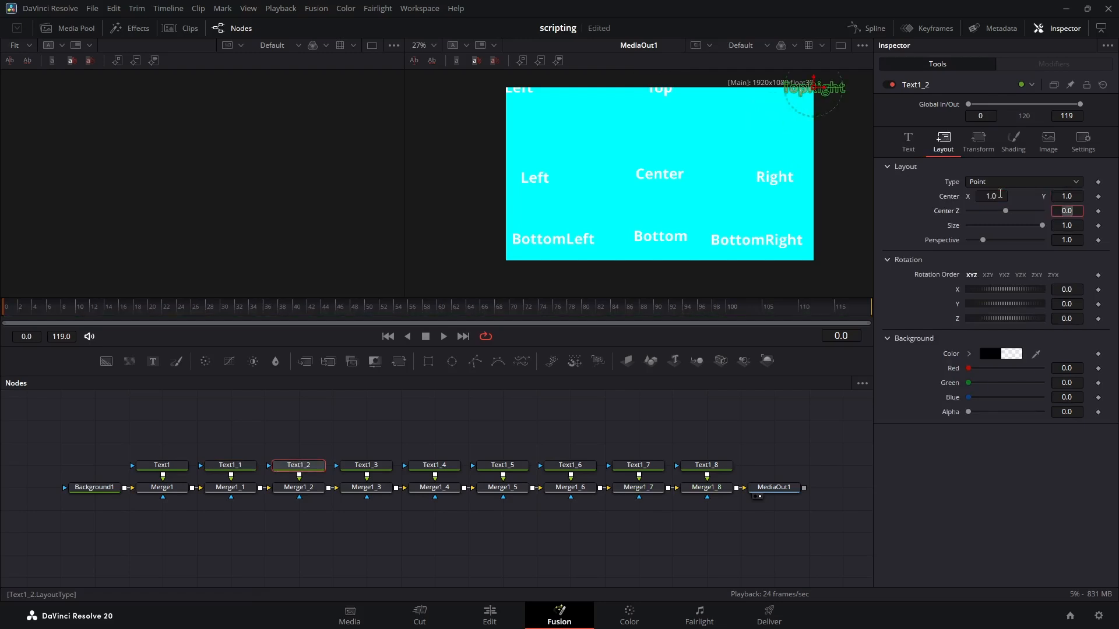
Step: Set the layout center of the "Left" node Text1_3 to X 0 and Y 0.5
{"action": "left_click", "coordinate": [359, 466]}
{"action": "left_click", "coordinate": [944, 141]}
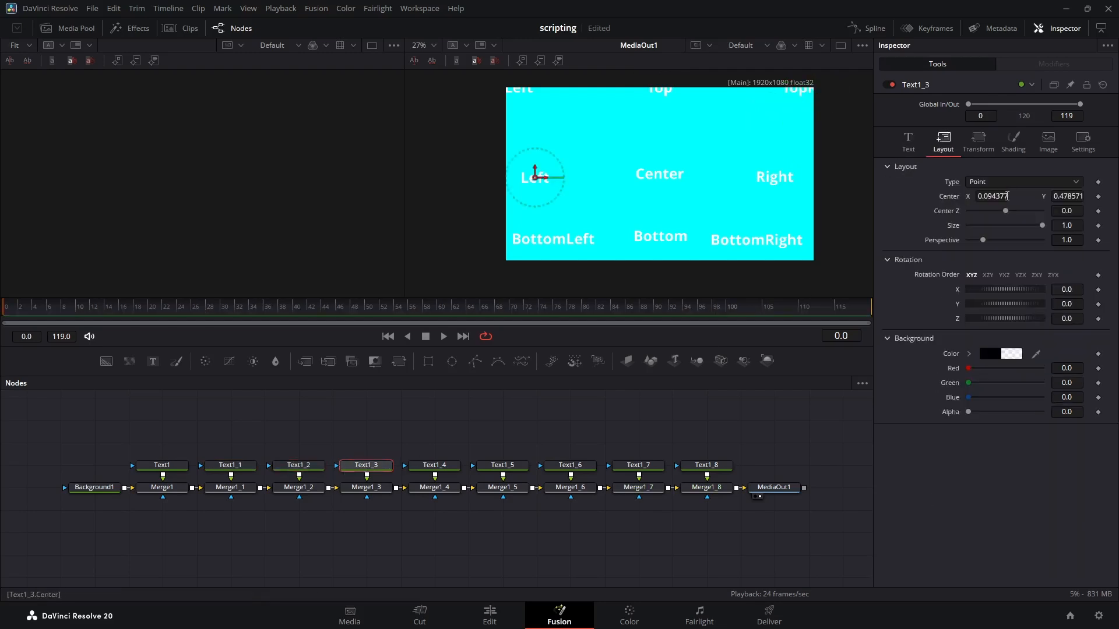
{"action": "type", "text": "0"}
{"action": "key", "text": "Tab"}
{"action": "type", "text": "0.5"}
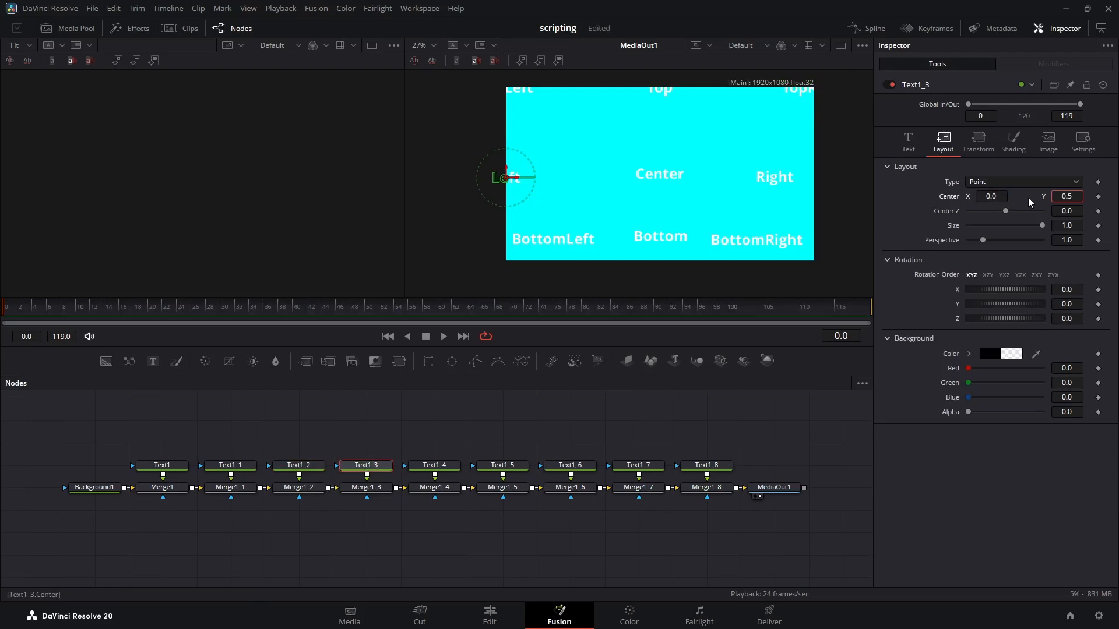
{"action": "key", "text": "Tab"}
Step: Check the layout center of Text1_4 and set that of the "Right" node Text1_5 to X 1 and Y 0.5
{"action": "left_click", "coordinate": [434, 465]}
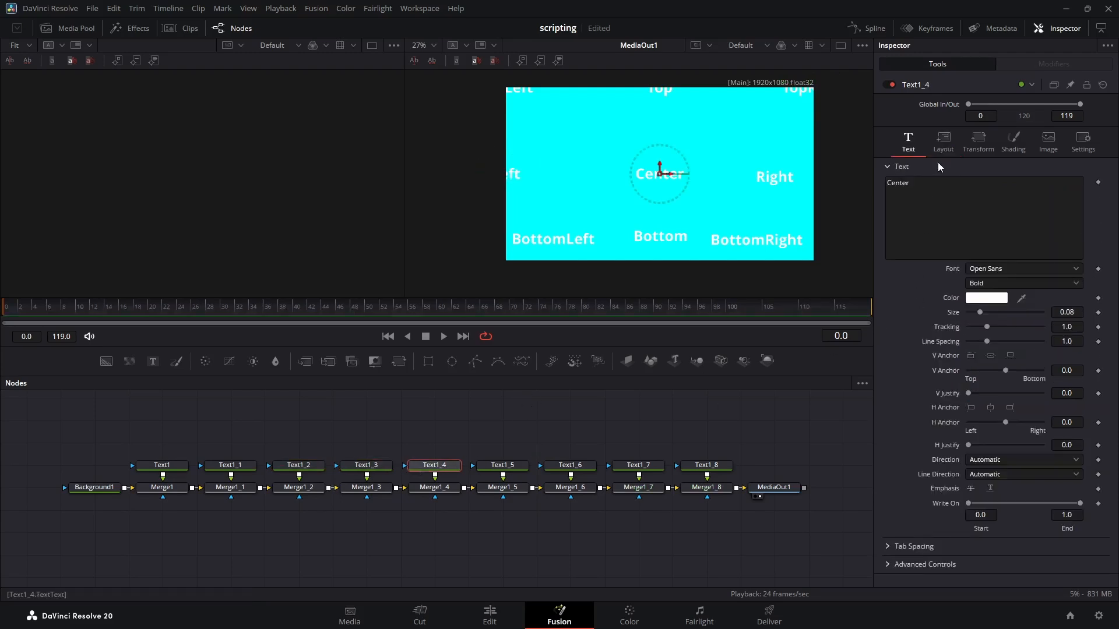
{"action": "left_click", "coordinate": [943, 140]}
{"action": "left_click", "coordinate": [776, 175]}
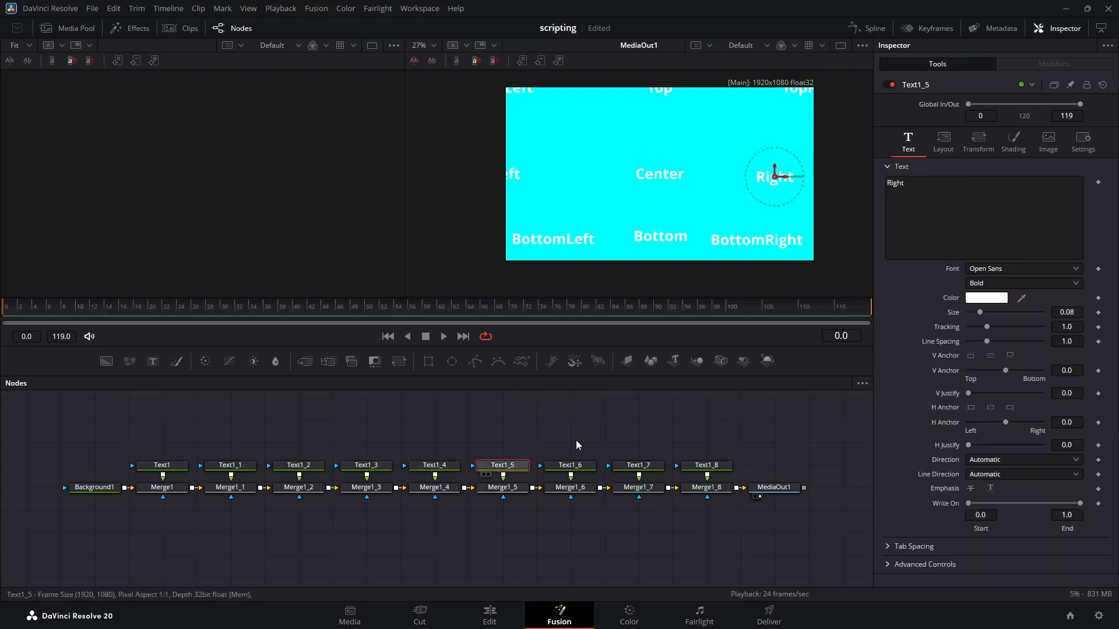
{"action": "left_click", "coordinate": [948, 142]}
{"action": "left_click", "coordinate": [1004, 196]}
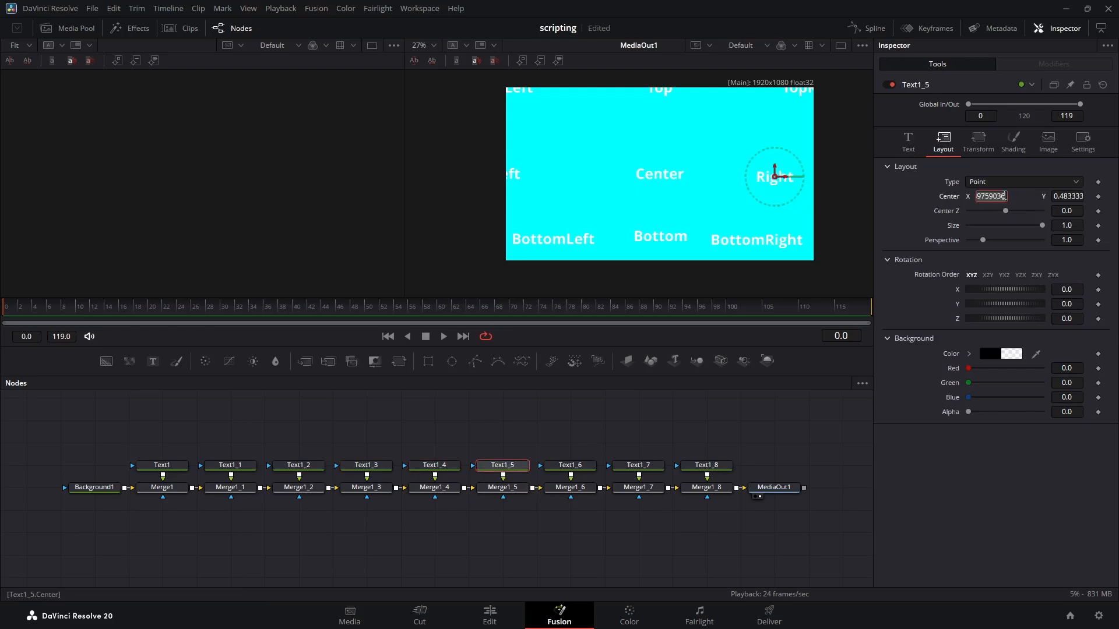
{"action": "type", "text": "1"}
{"action": "key", "text": "Tab"}
{"action": "type", "text": "0"}
{"action": "key", "text": "Return"}
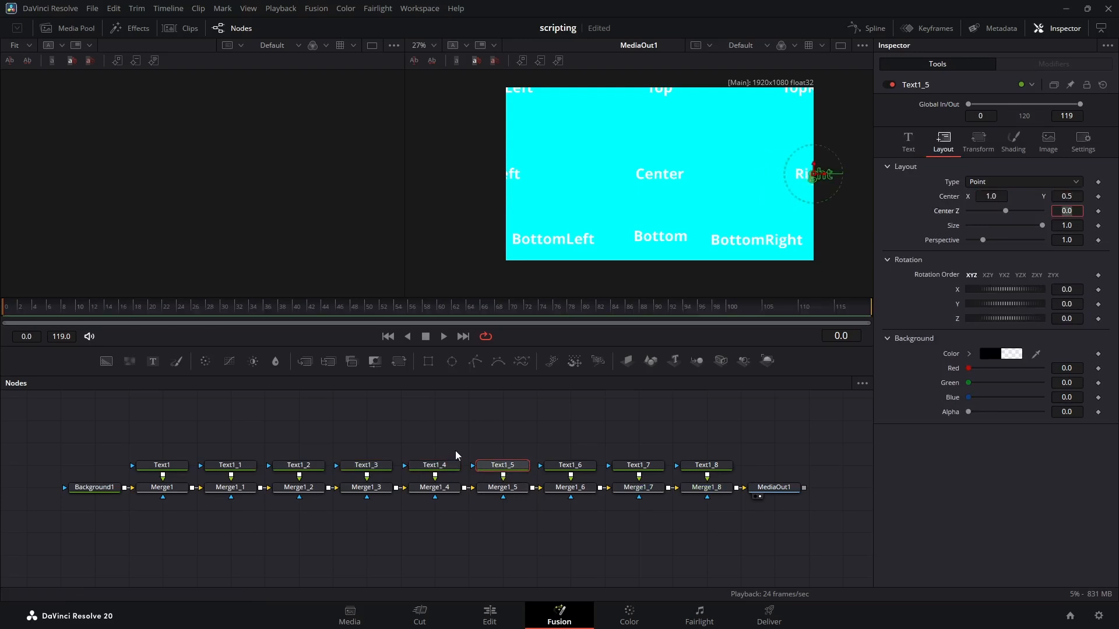
Step: Set the layout center of the "BottomLeft" node Text1_6 to X 0 and Y 0
{"action": "left_click", "coordinate": [575, 465]}
{"action": "left_click", "coordinate": [943, 141]}
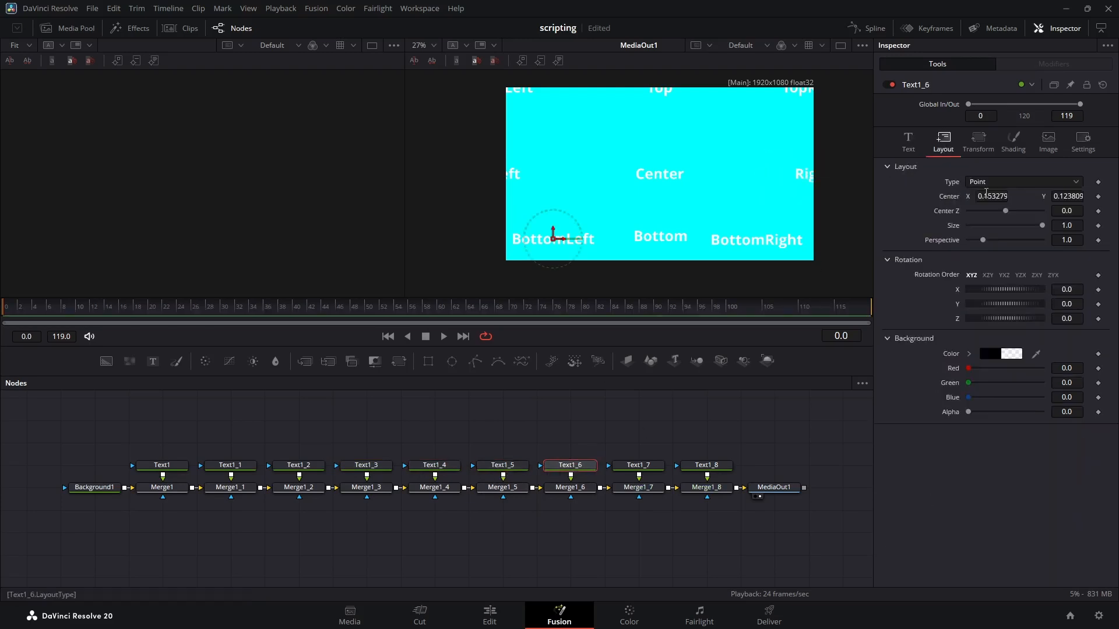
{"action": "left_click", "coordinate": [991, 196]}
{"action": "type", "text": "0"}
{"action": "key", "text": "Tab"}
{"action": "type", "text": "0"}
{"action": "key", "text": "Tab"}
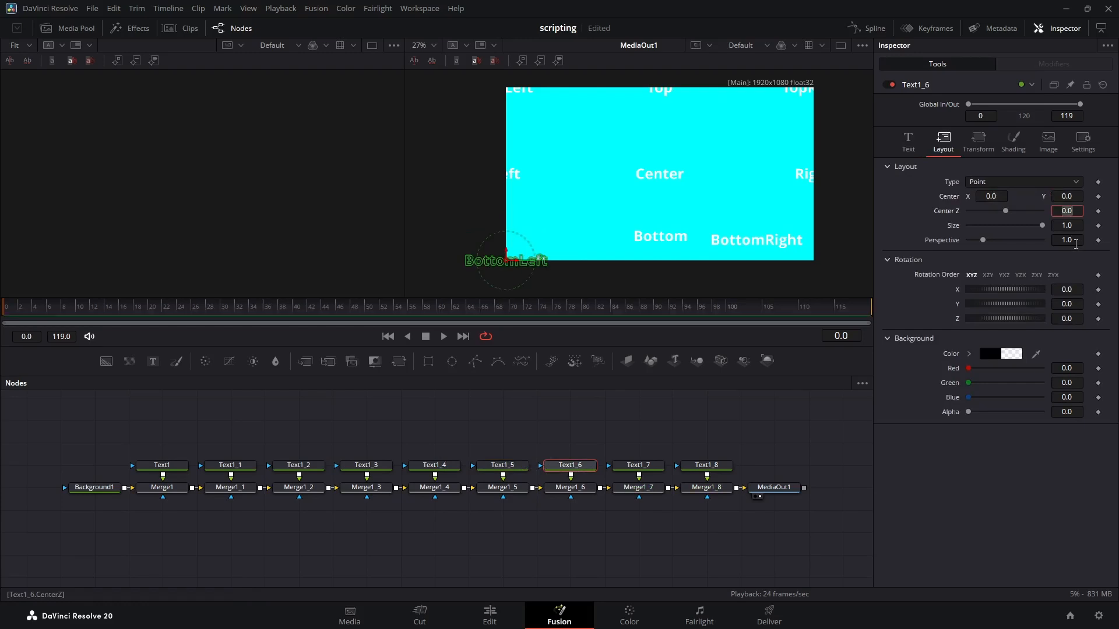
Step: Set the layout center of the "Bottom" node Text1_7 to X 0.5 and Y 0
{"action": "left_click", "coordinate": [644, 465]}
{"action": "left_click", "coordinate": [942, 141]}
{"action": "left_click", "coordinate": [994, 197]}
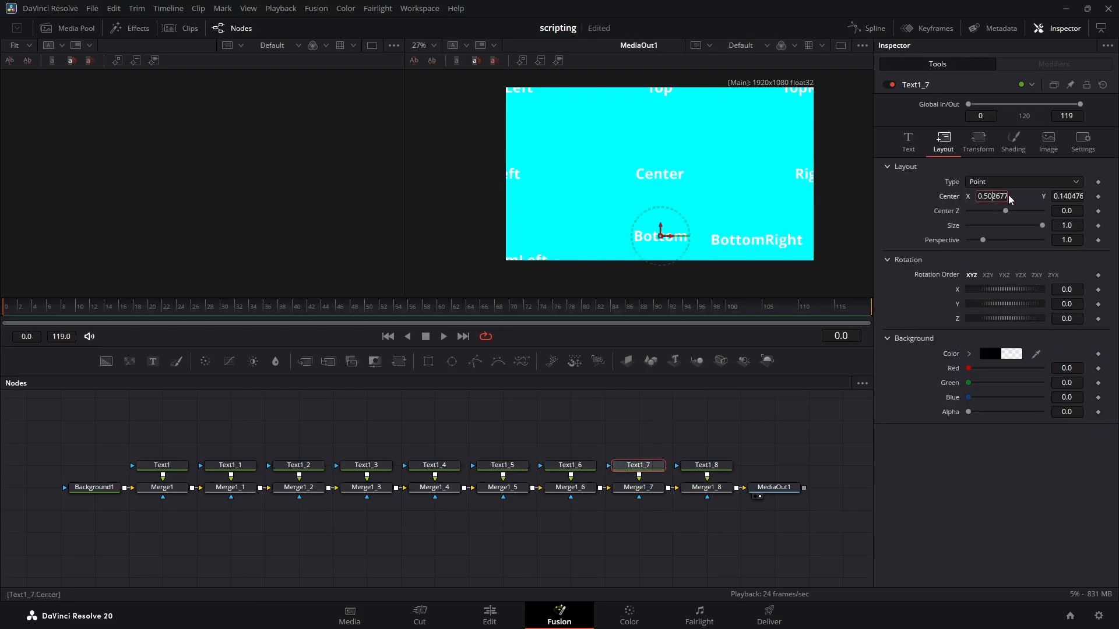
{"action": "type", "text": "0.5"}
{"action": "key", "text": "Tab"}
{"action": "type", "text": "0"}
{"action": "key", "text": "Tab"}
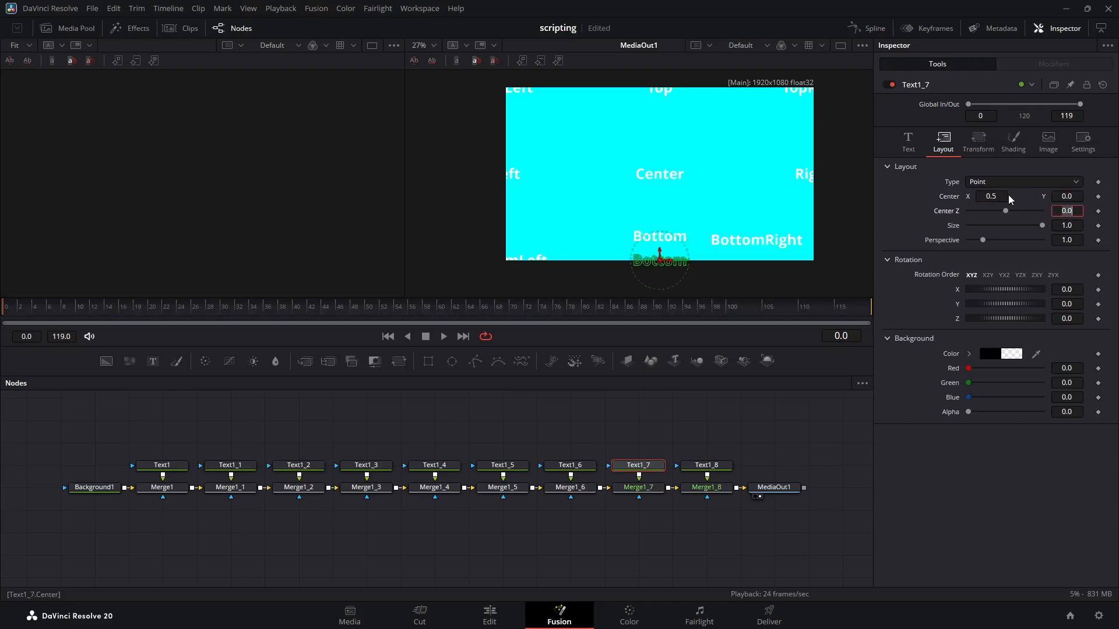
Step: Set the layout center of the "BottomRight" node Text1_8 to X 1 and Y 0
{"action": "left_click", "coordinate": [699, 466]}
{"action": "left_click", "coordinate": [942, 141]}
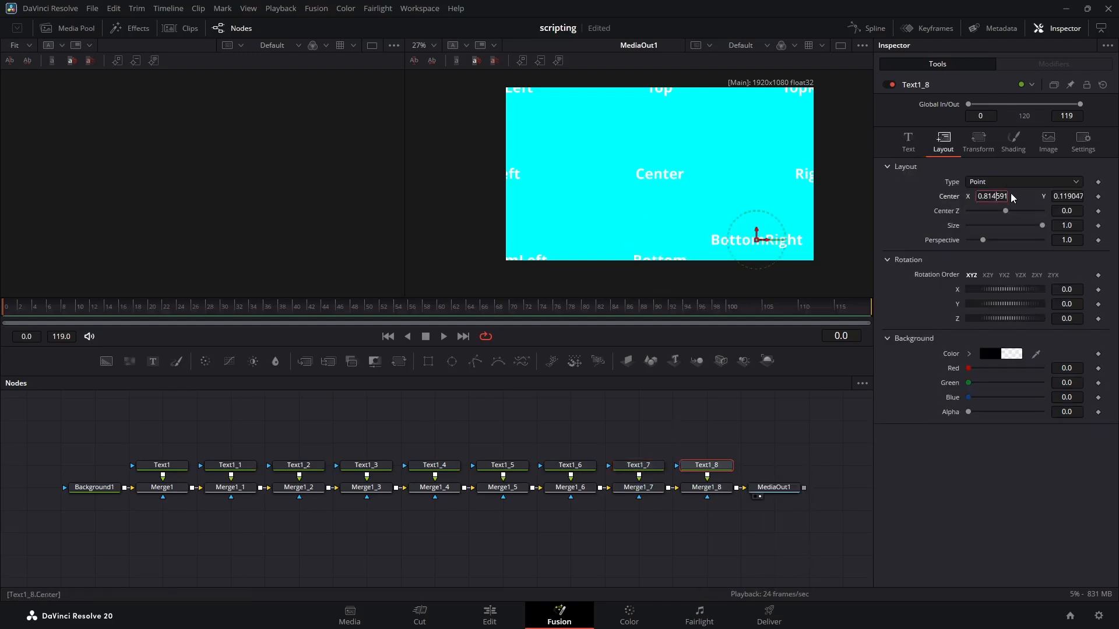
{"action": "type", "text": "1"}
{"action": "key", "text": "Tab"}
{"action": "type", "text": "0"}
{"action": "key", "text": "Tab"}
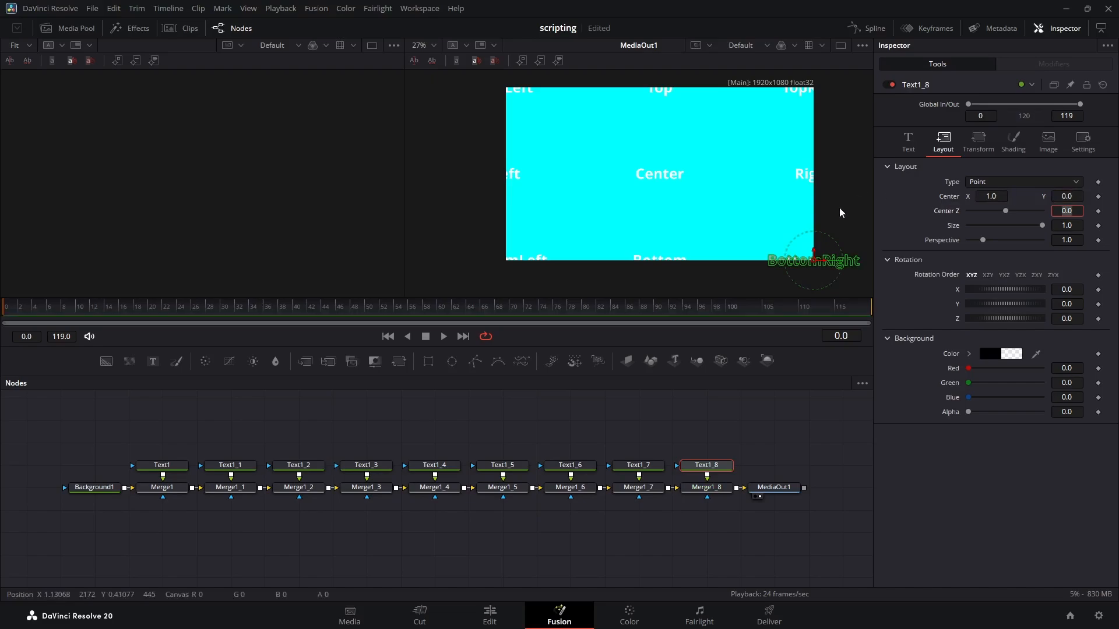
Step: Anchor the "TopLeft" text of Text1 vertically to the top and horizontally to the left
{"action": "left_click", "coordinate": [161, 465]}
{"action": "left_click", "coordinate": [908, 141]}
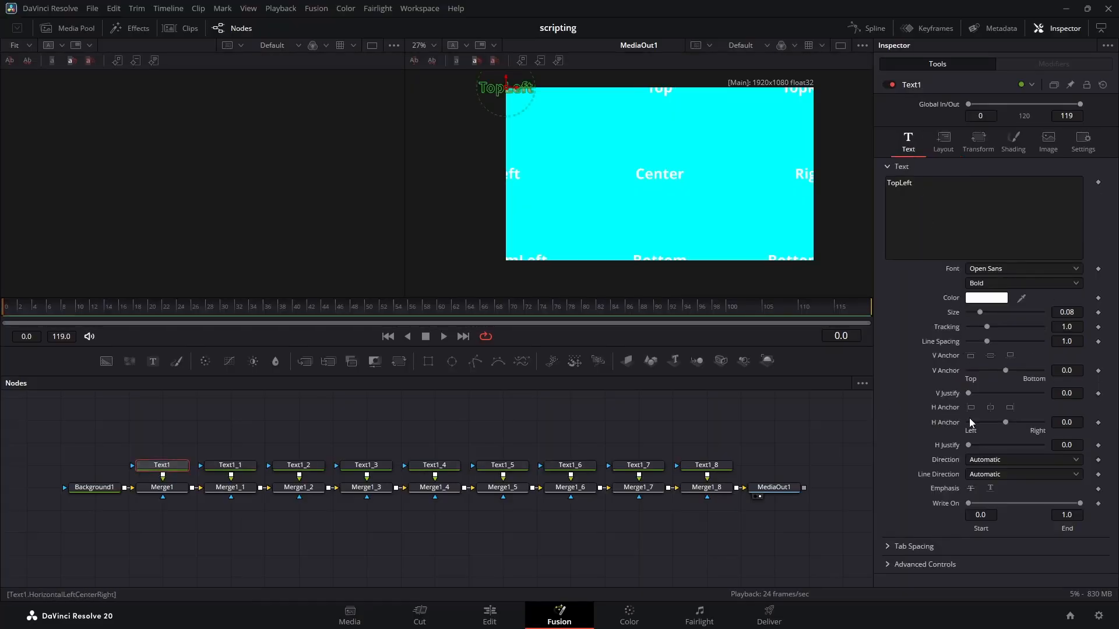
{"action": "left_click", "coordinate": [970, 356]}
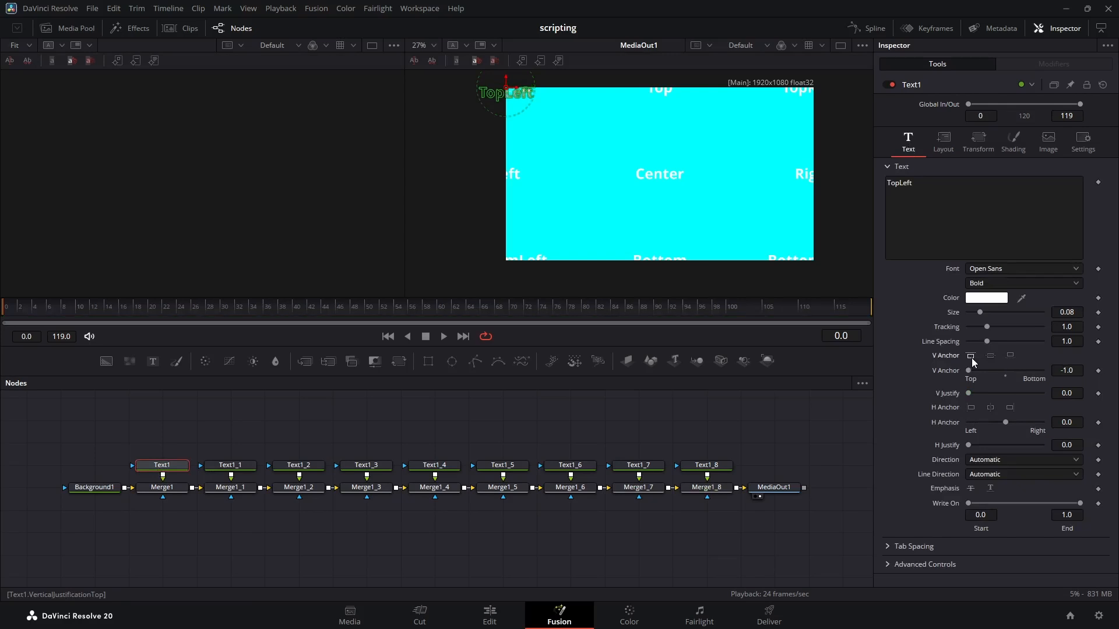
{"action": "left_click", "coordinate": [970, 407]}
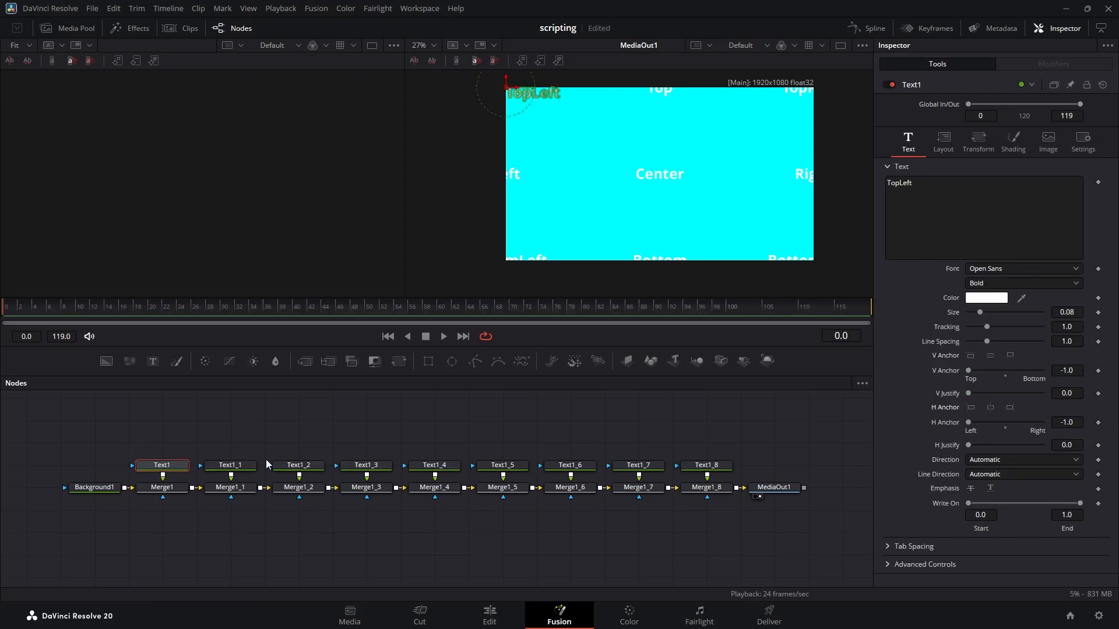
Step: Anchor the "Top" text of Text1_1 vertically to the top
{"action": "left_click", "coordinate": [246, 464]}
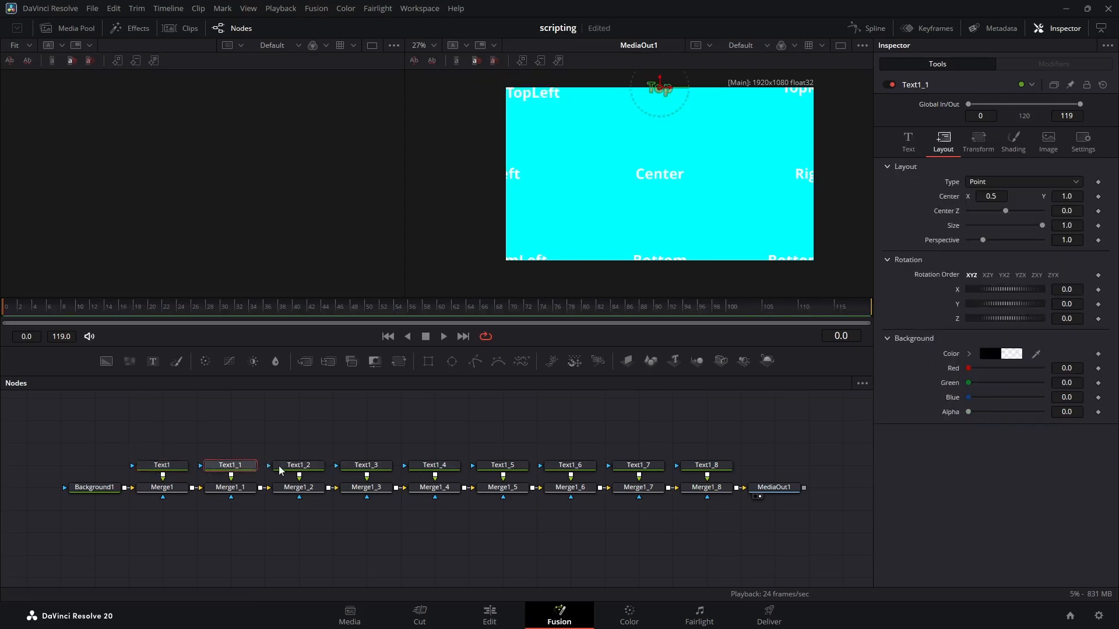
{"action": "left_click", "coordinate": [907, 140]}
{"action": "left_click", "coordinate": [971, 355]}
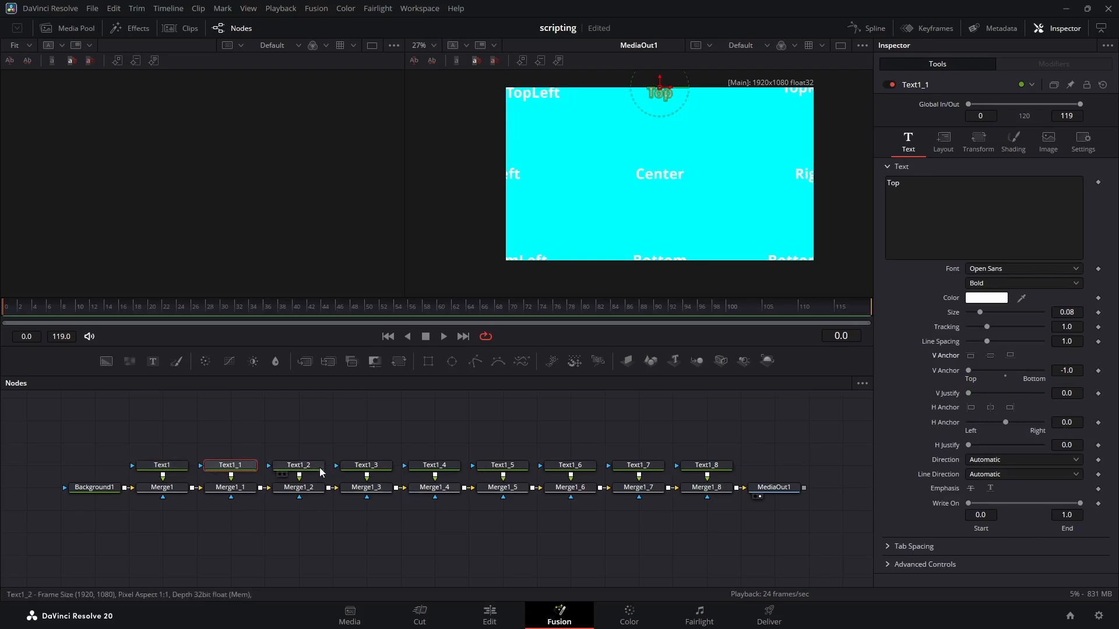
Step: Anchor the "TopRight" text of Text1_2 vertically to the top and horizontally to the right
{"action": "left_click", "coordinate": [315, 465]}
{"action": "left_click", "coordinate": [907, 137]}
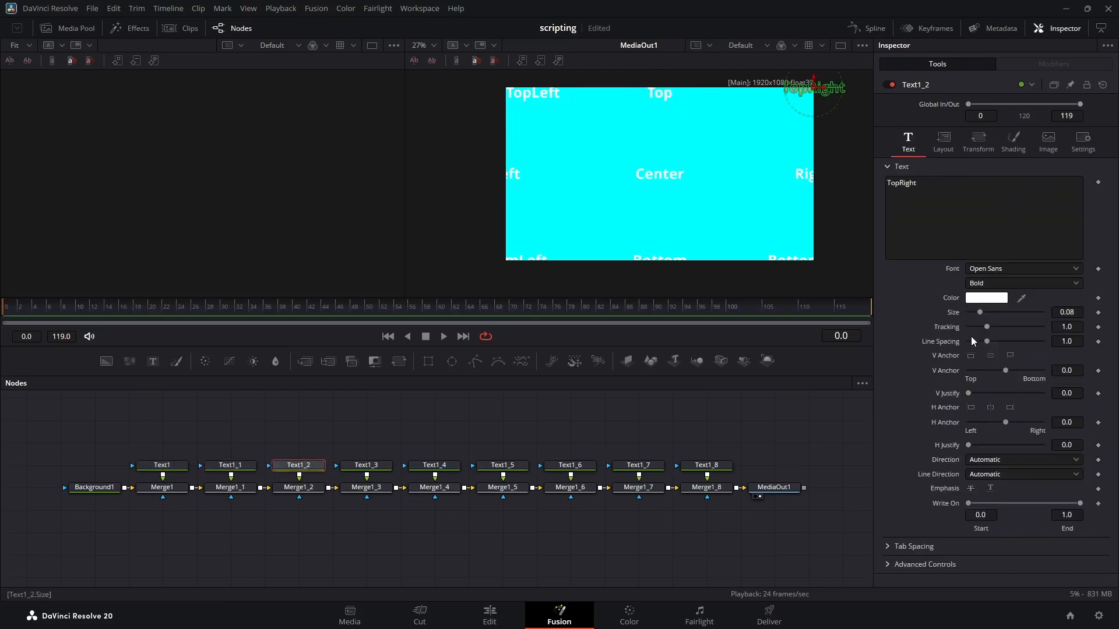
{"action": "left_click", "coordinate": [971, 356]}
{"action": "left_click", "coordinate": [1009, 407]}
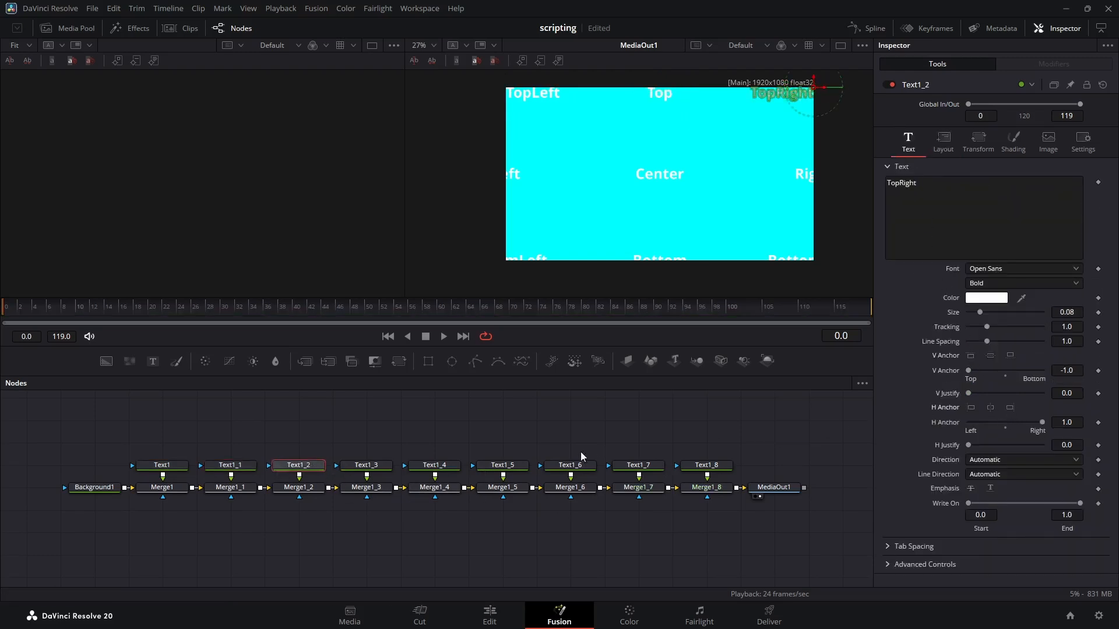
Step: Set the horizontal anchor of the "Left" node Text1_3 to left and of the "Right" node Text1_5 to right
{"action": "left_click", "coordinate": [368, 466]}
{"action": "left_click", "coordinate": [907, 140]}
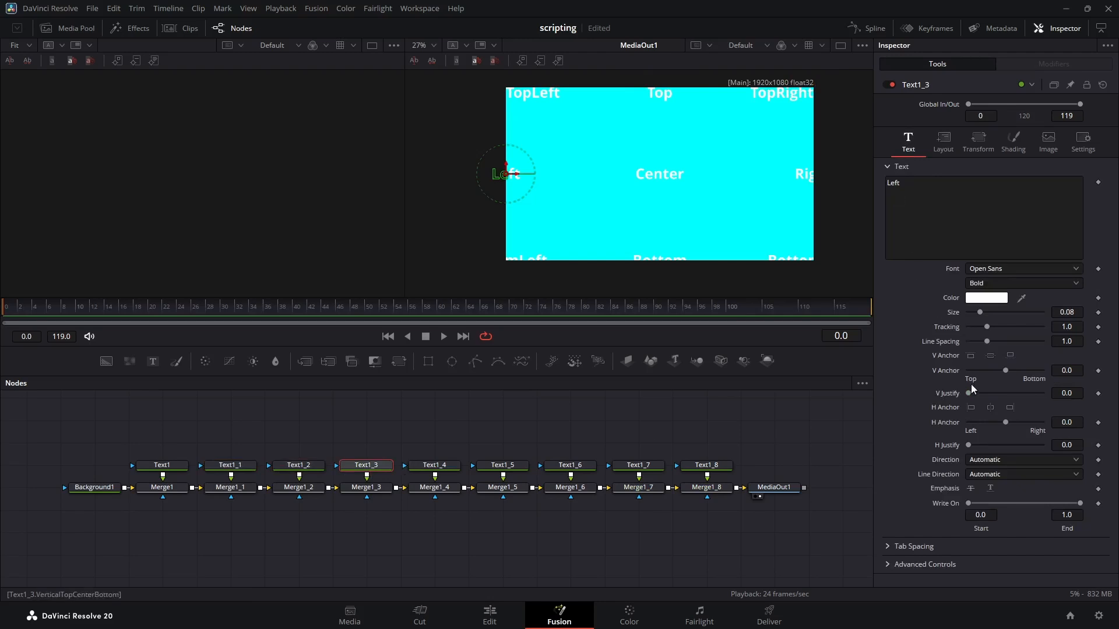
{"action": "left_click", "coordinate": [970, 407]}
{"action": "left_click", "coordinate": [493, 466]}
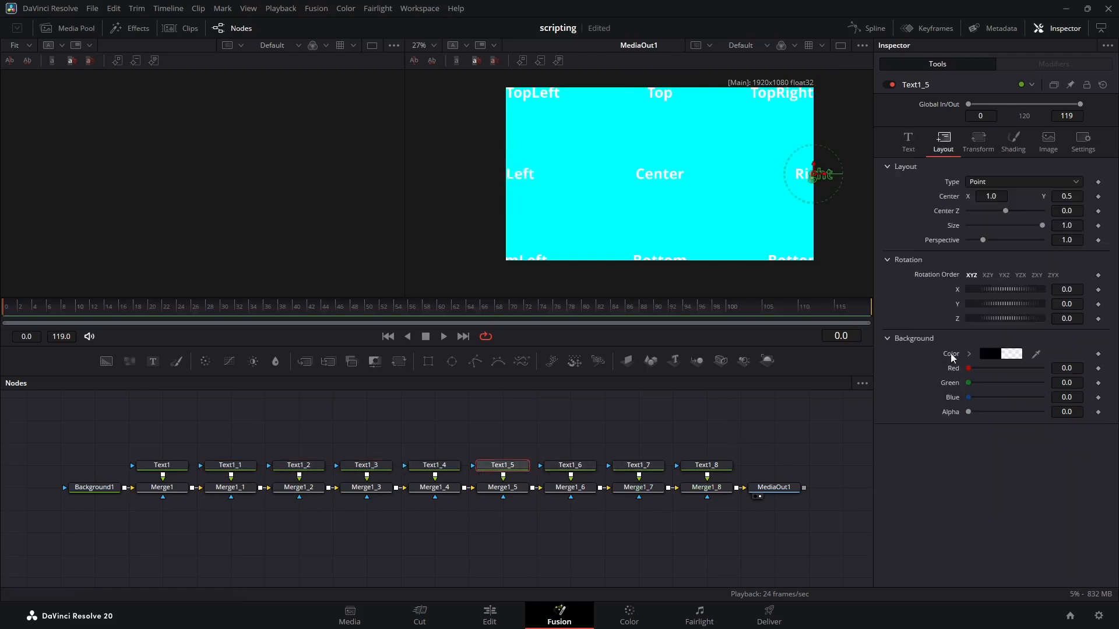
{"action": "left_click", "coordinate": [907, 144]}
{"action": "left_click", "coordinate": [1010, 407]}
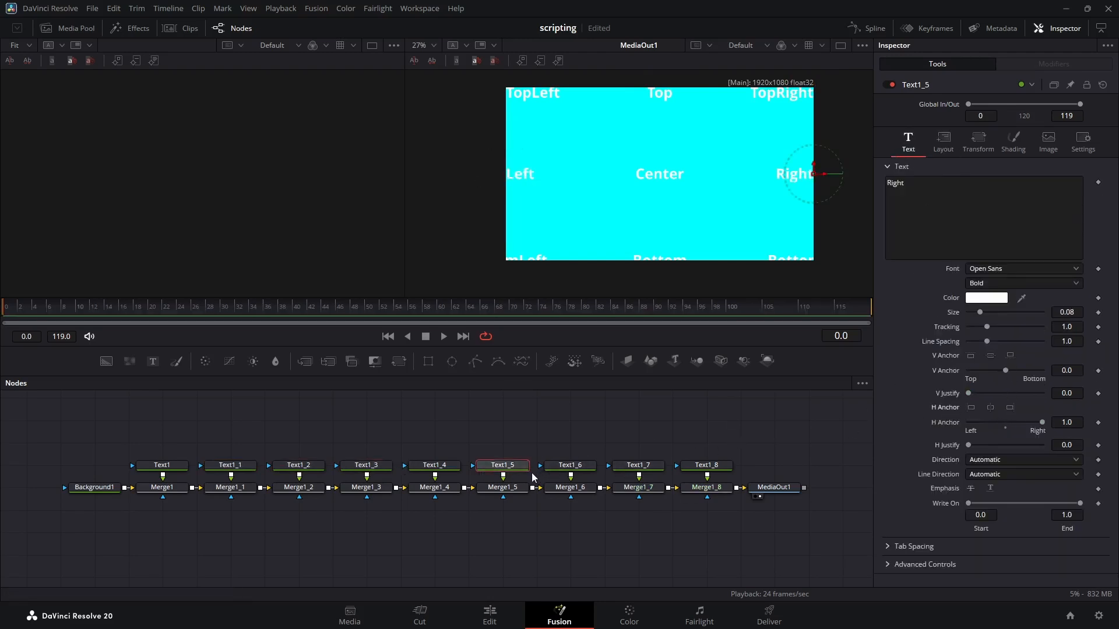
Step: Anchor the "BottomLeft" text of Text1_6 horizontally to the left and vertically to the bottom
{"action": "left_click", "coordinate": [570, 465]}
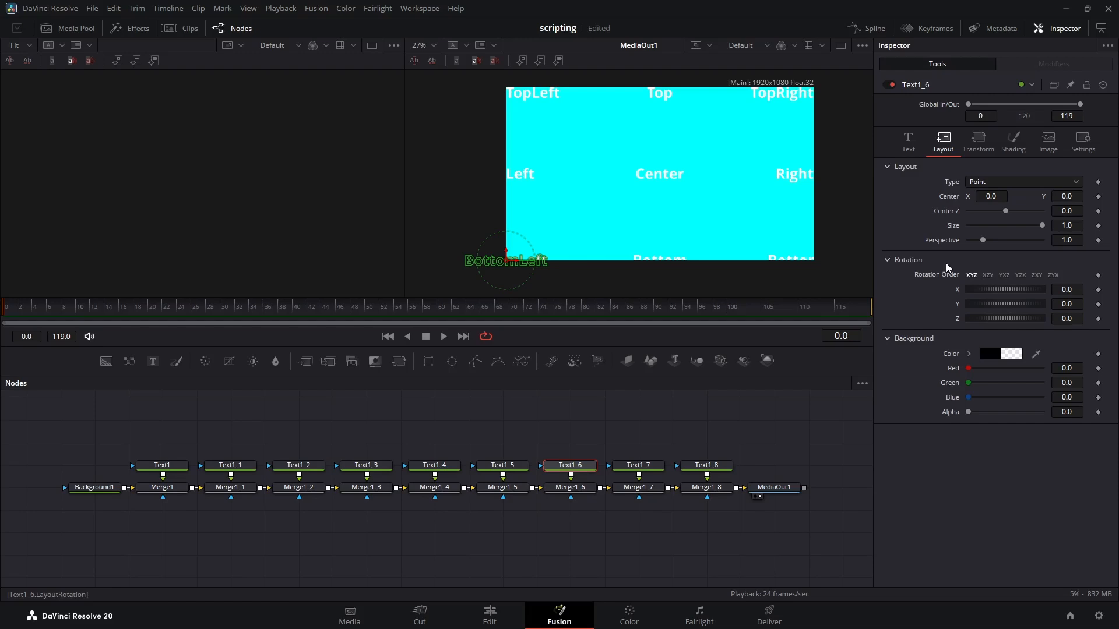
{"action": "left_click", "coordinate": [907, 143]}
{"action": "left_click", "coordinate": [971, 408]}
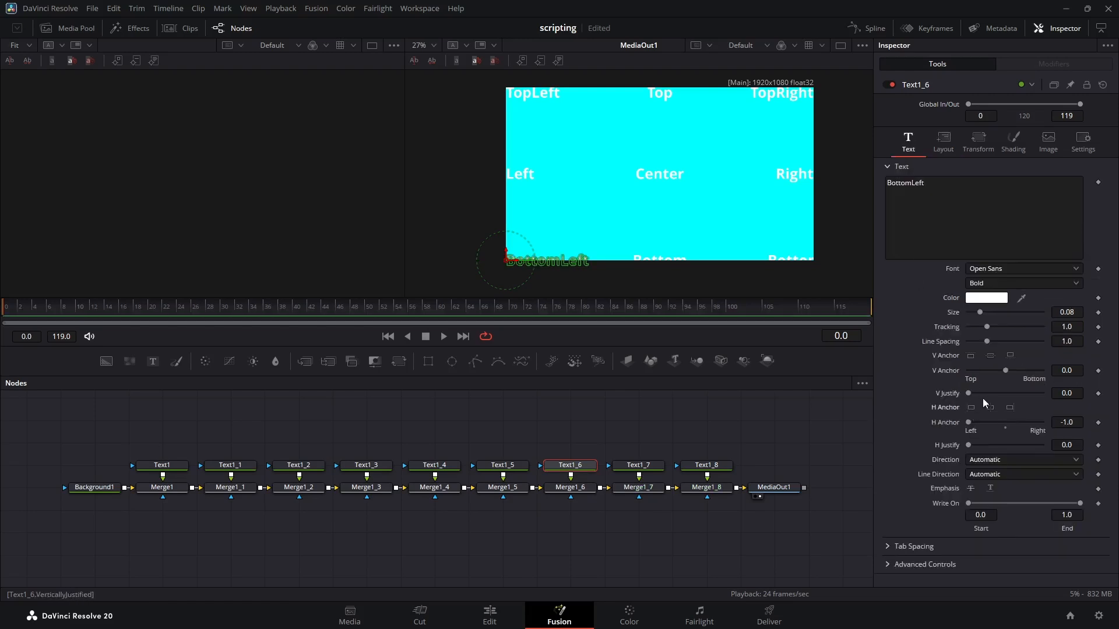
{"action": "left_click", "coordinate": [1010, 355]}
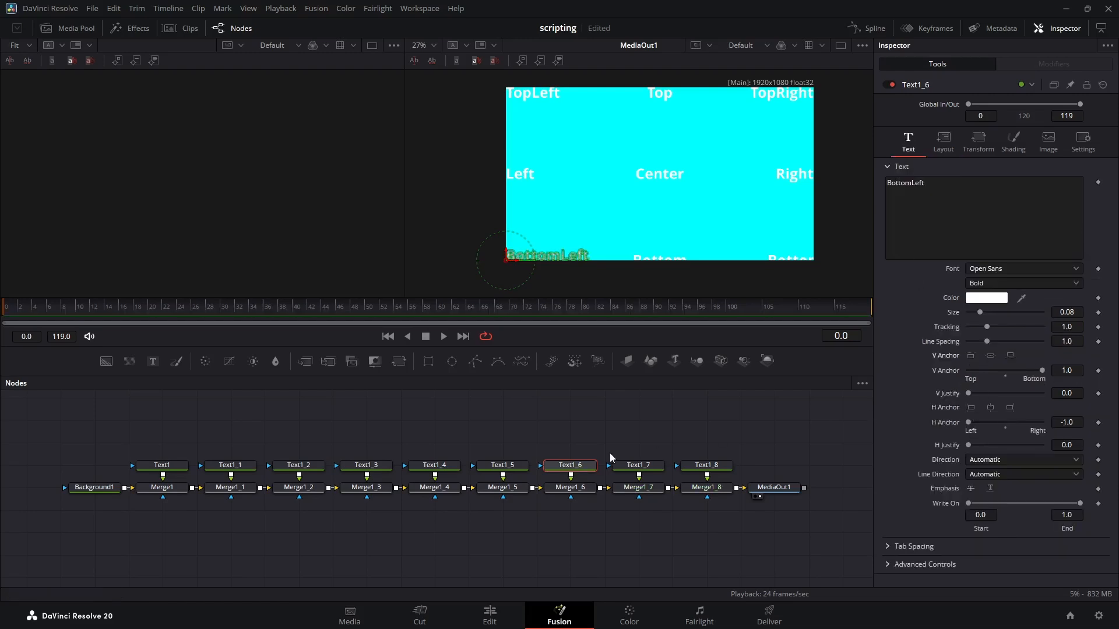
Step: Anchor the "Bottom" text of Text1_7 vertically to the bottom
{"action": "left_click", "coordinate": [638, 467]}
{"action": "left_click", "coordinate": [907, 142]}
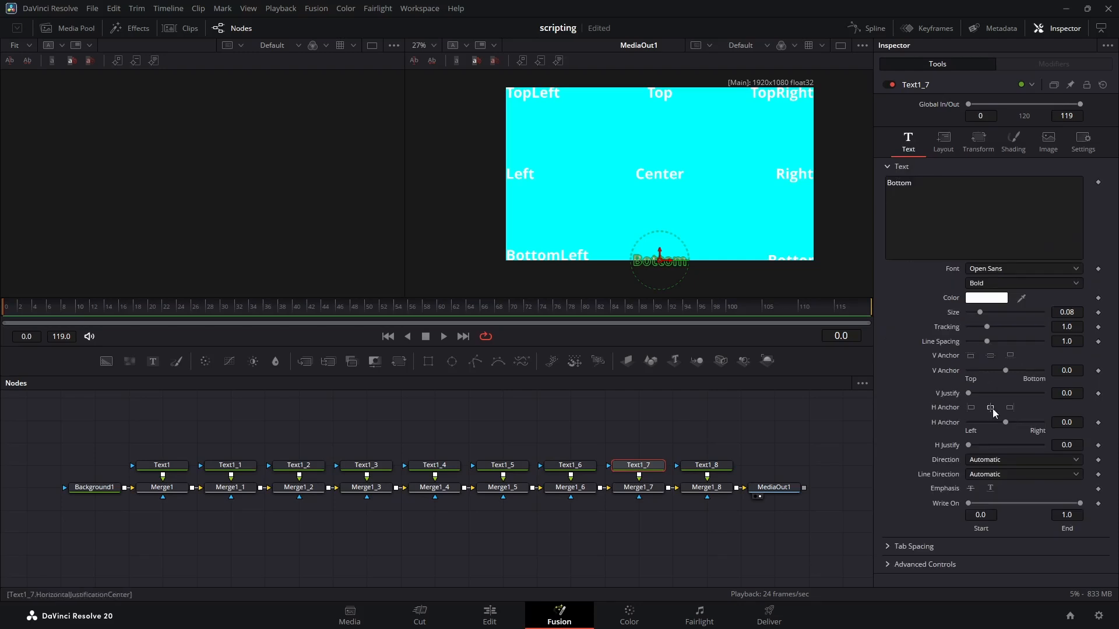
{"action": "left_click", "coordinate": [1009, 354]}
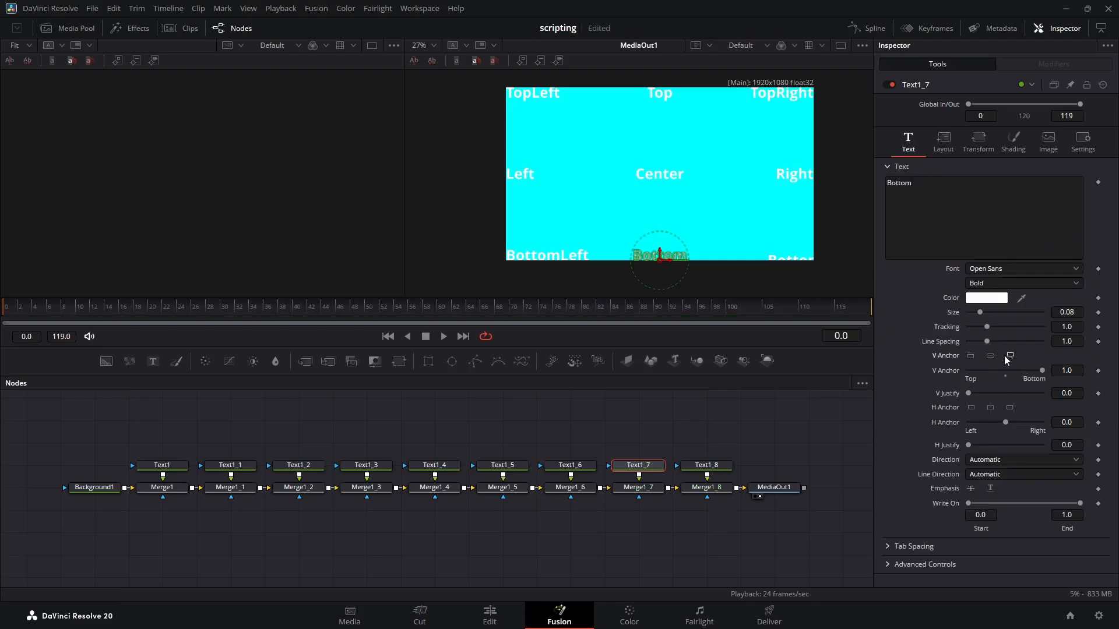
Step: Anchor the "BottomRight" text of Text1_8 vertically to the bottom and horizontally to the right
{"action": "left_click", "coordinate": [693, 465]}
{"action": "left_click", "coordinate": [903, 143]}
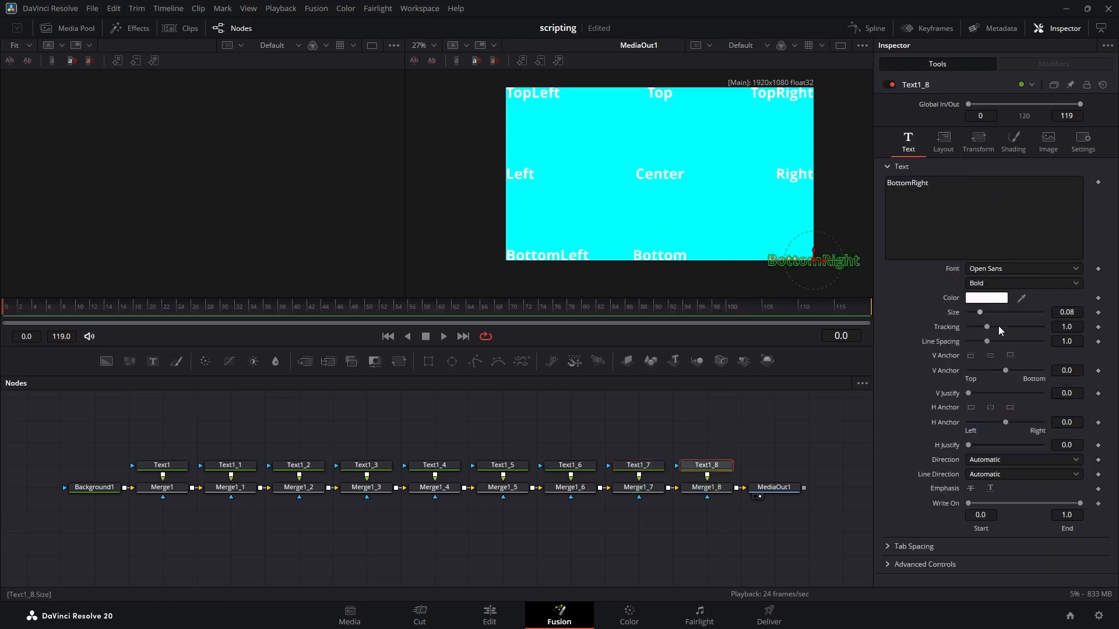
{"action": "left_click", "coordinate": [1009, 355]}
{"action": "left_click", "coordinate": [1010, 408]}
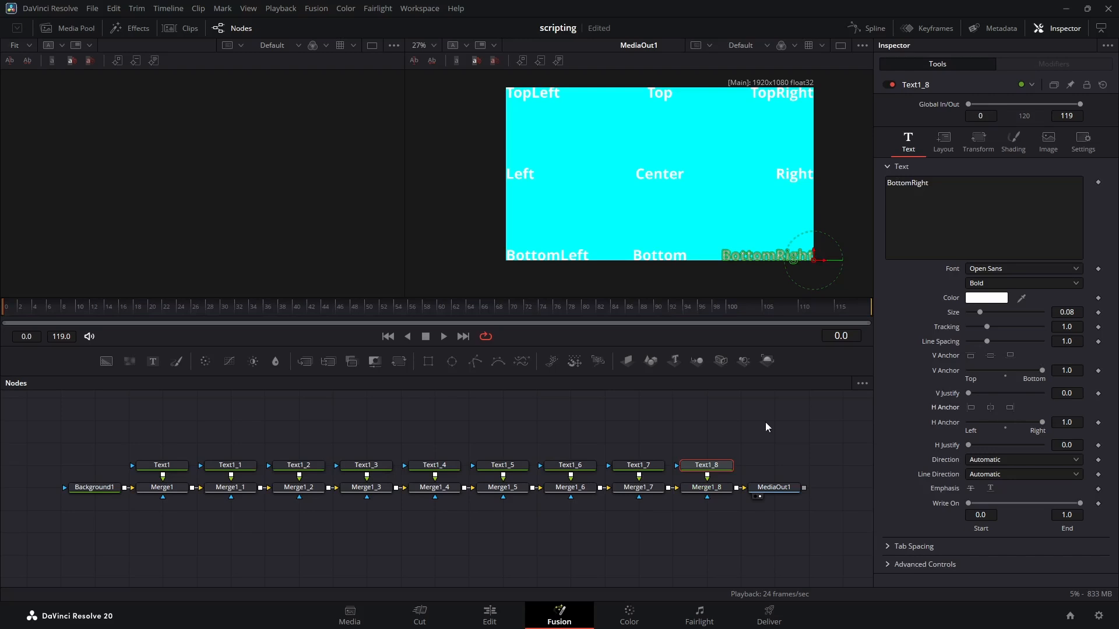
{"action": "left_click", "coordinate": [687, 428]}
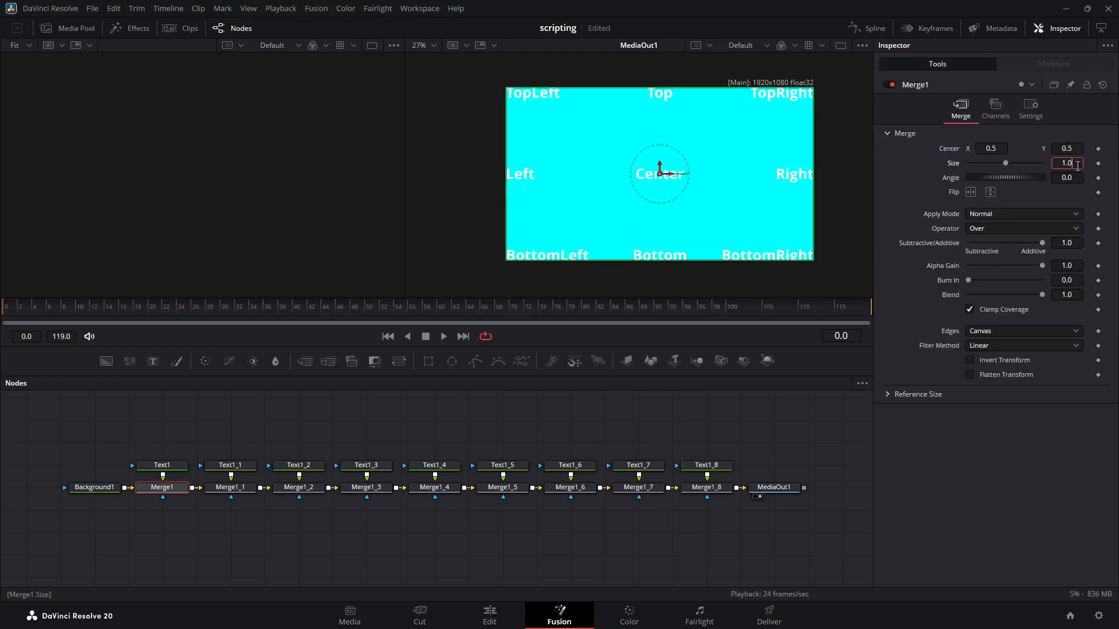
Step: Set the size of Merge1 and Merge1_1 to 0.9 to inset the "TopLeft" and "Top" texts from the frame edge
{"action": "key", "text": "Tab"}
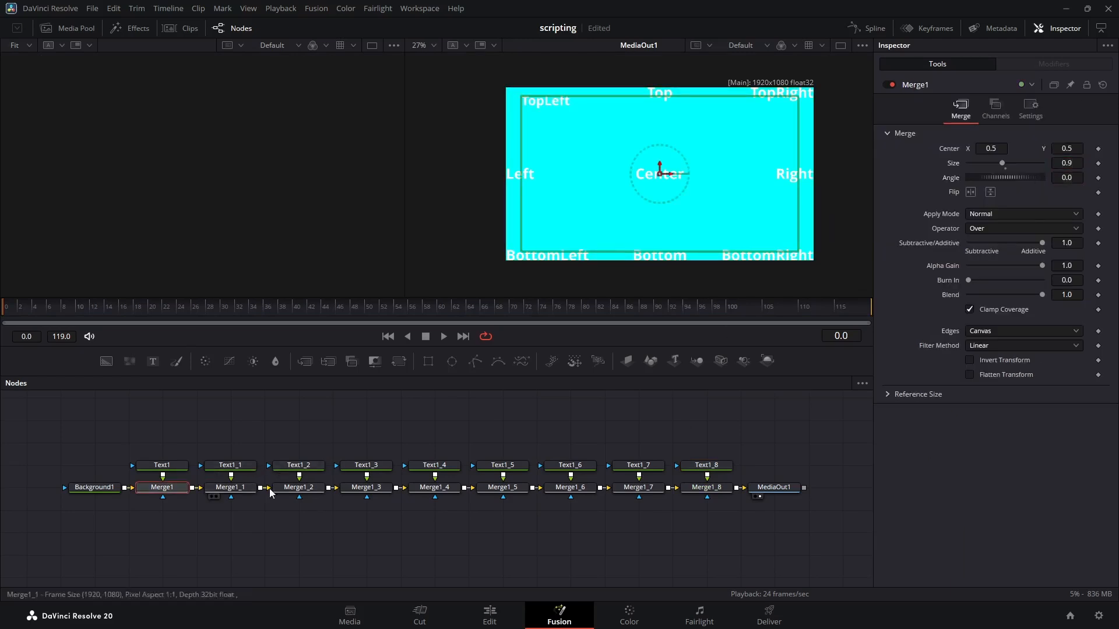
{"action": "left_click", "coordinate": [231, 488]}
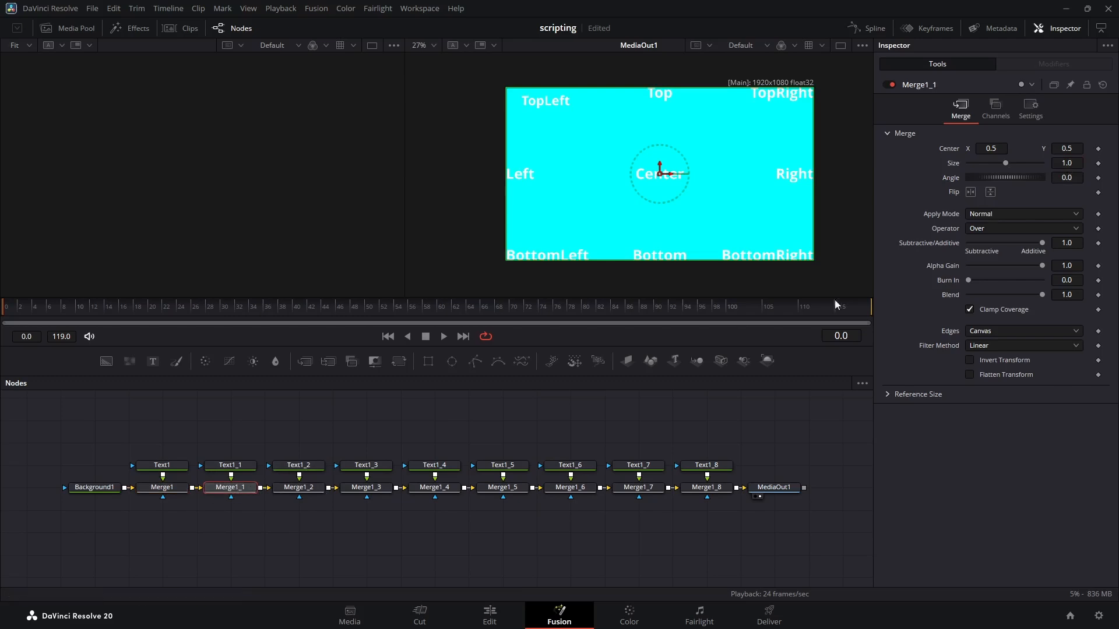
{"action": "left_click", "coordinate": [1076, 164]}
{"action": "type", "text": "0.9"}
{"action": "key", "text": "Return"}
Step: Set the size of Merge1_2 and Merge1_3 to 0.9 to inset the "TopRight" and "Left" texts
{"action": "left_click", "coordinate": [318, 491]}
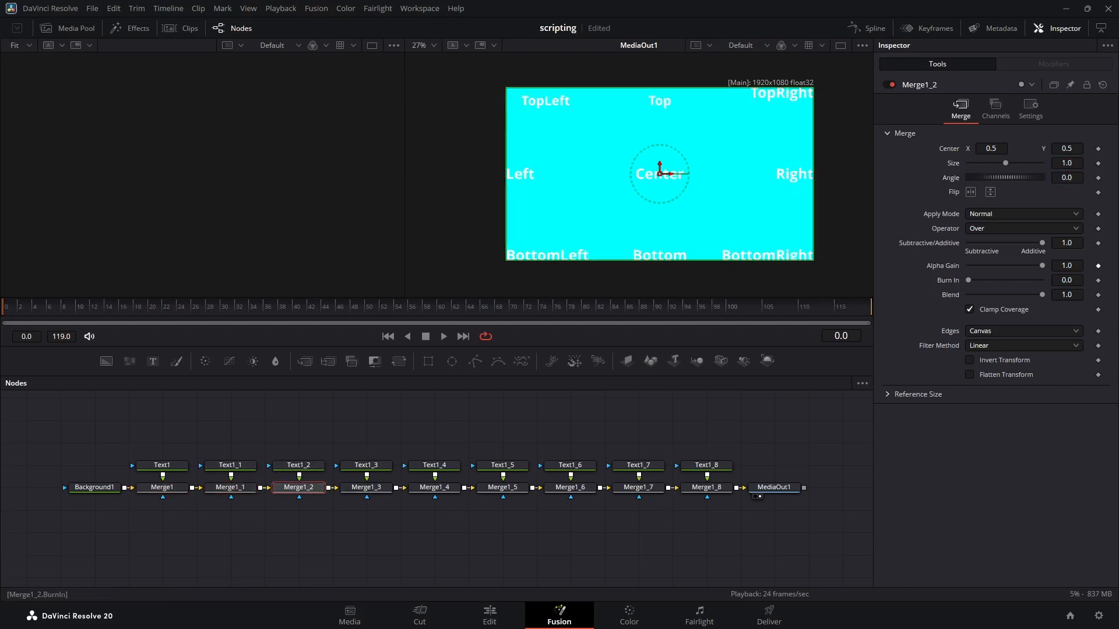
{"action": "left_click", "coordinate": [1066, 164]}
{"action": "type", "text": "0.9"}
{"action": "key", "text": "Tab"}
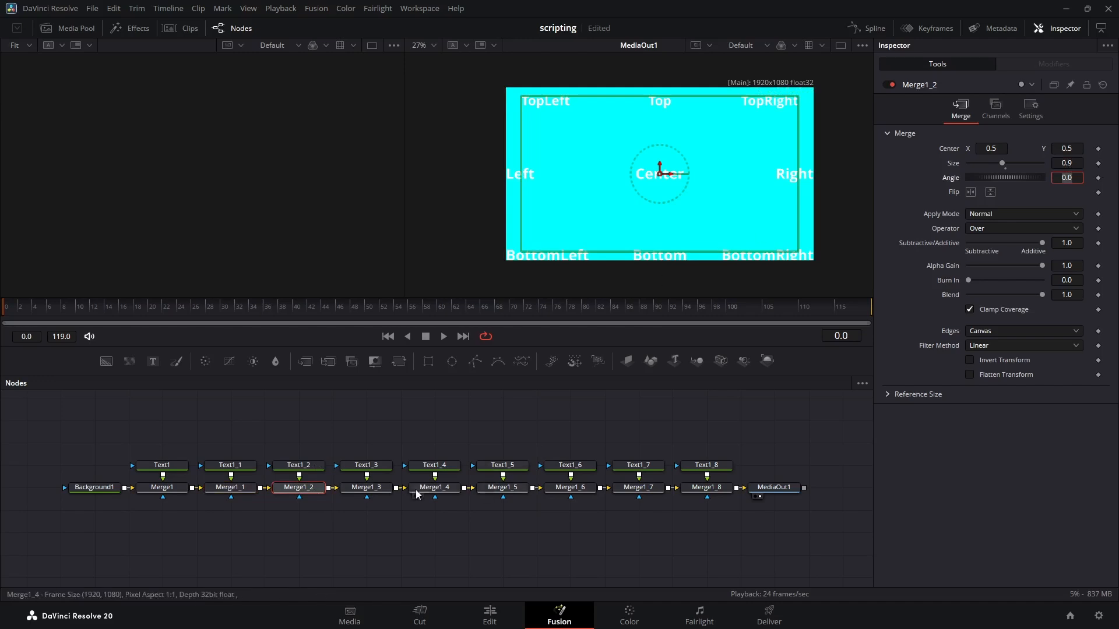
{"action": "left_click", "coordinate": [358, 491]}
{"action": "left_click", "coordinate": [1080, 164]}
{"action": "type", "text": "0.9"}
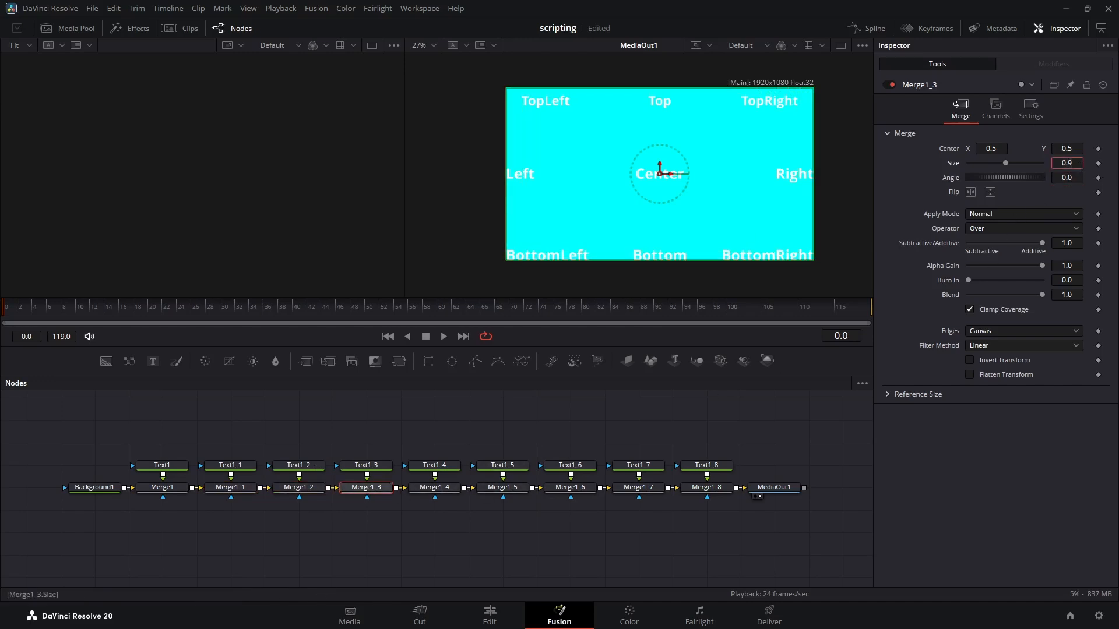
{"action": "key", "text": "Tab"}
Step: Set the size of Merge1_4 and Merge1_5 to 0.9, scaling the "Center" text and insetting the "Right" text
{"action": "left_click", "coordinate": [435, 492]}
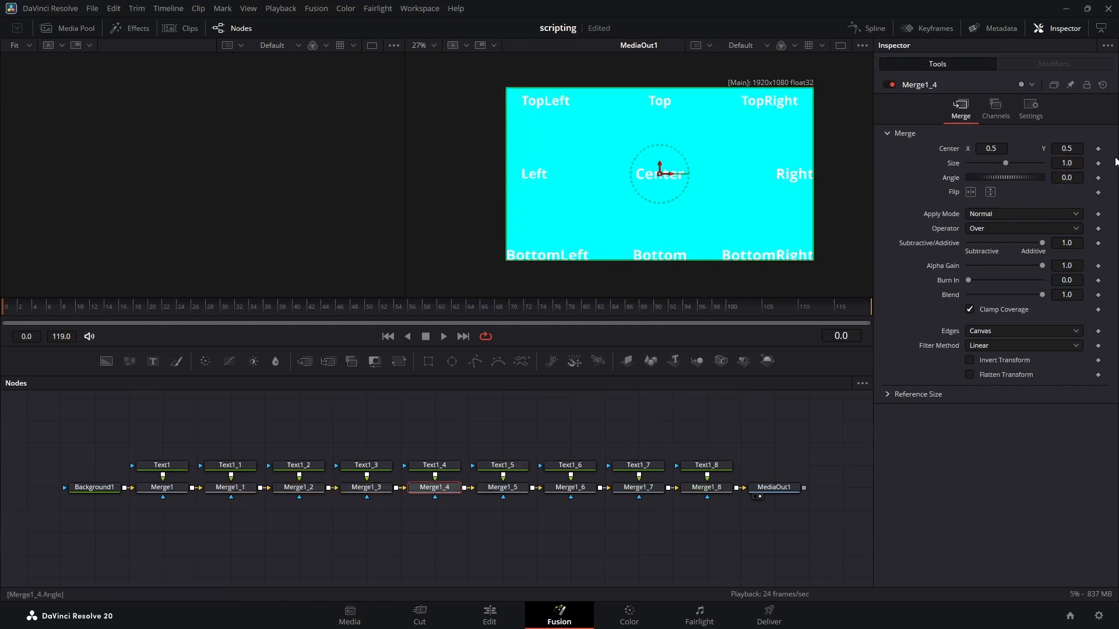
{"action": "left_click", "coordinate": [1080, 164]}
{"action": "type", "text": "0.9"}
{"action": "key", "text": "Tab"}
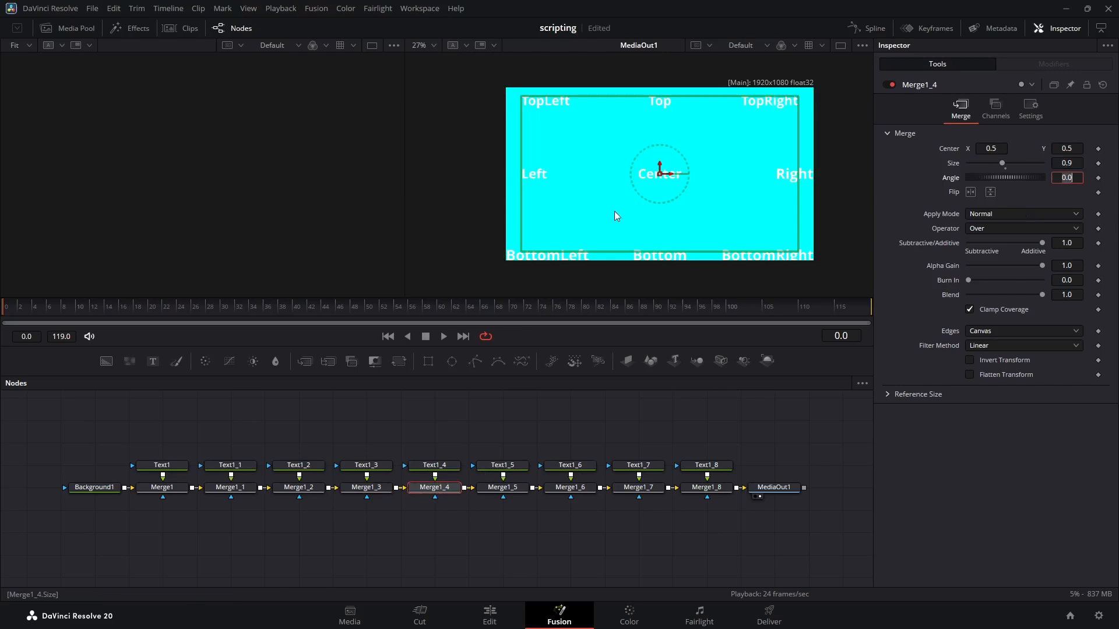
{"action": "left_click", "coordinate": [514, 488]}
{"action": "left_click", "coordinate": [1079, 163]}
{"action": "type", "text": "0.9"}
{"action": "key", "text": "Tab"}
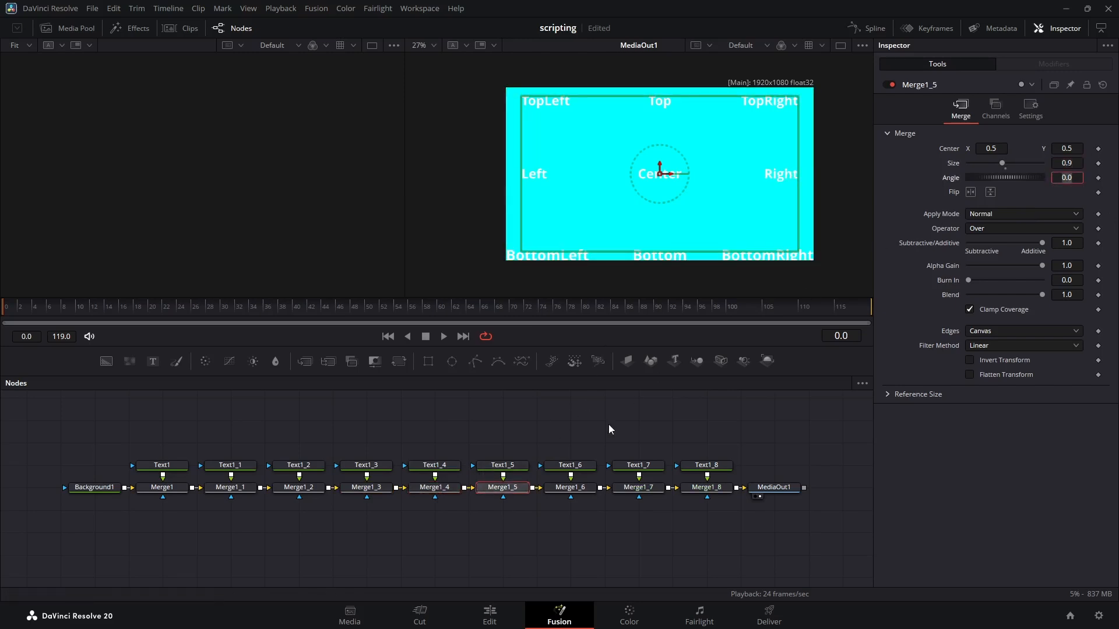
Step: Set the size of Merge1_6 and Merge1_7 to 0.9 to inset the "BottomLeft" and "Bottom" texts
{"action": "left_click", "coordinate": [570, 488]}
{"action": "left_click", "coordinate": [1077, 164]}
{"action": "type", "text": "0.9"}
{"action": "key", "text": "Tab"}
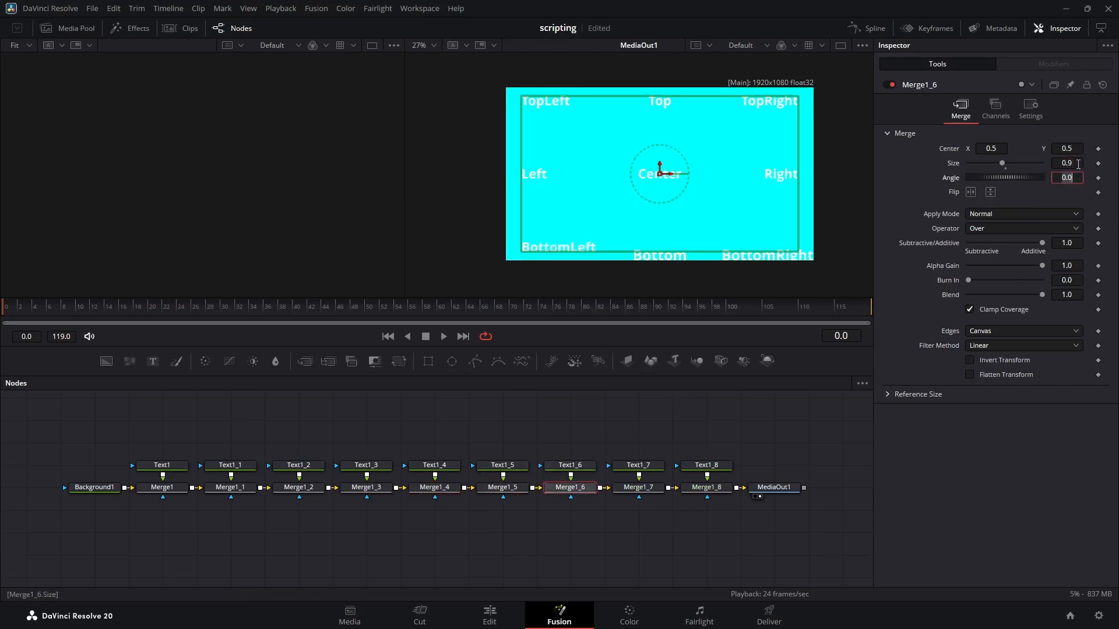
{"action": "left_click", "coordinate": [638, 488]}
{"action": "left_click", "coordinate": [1078, 164]}
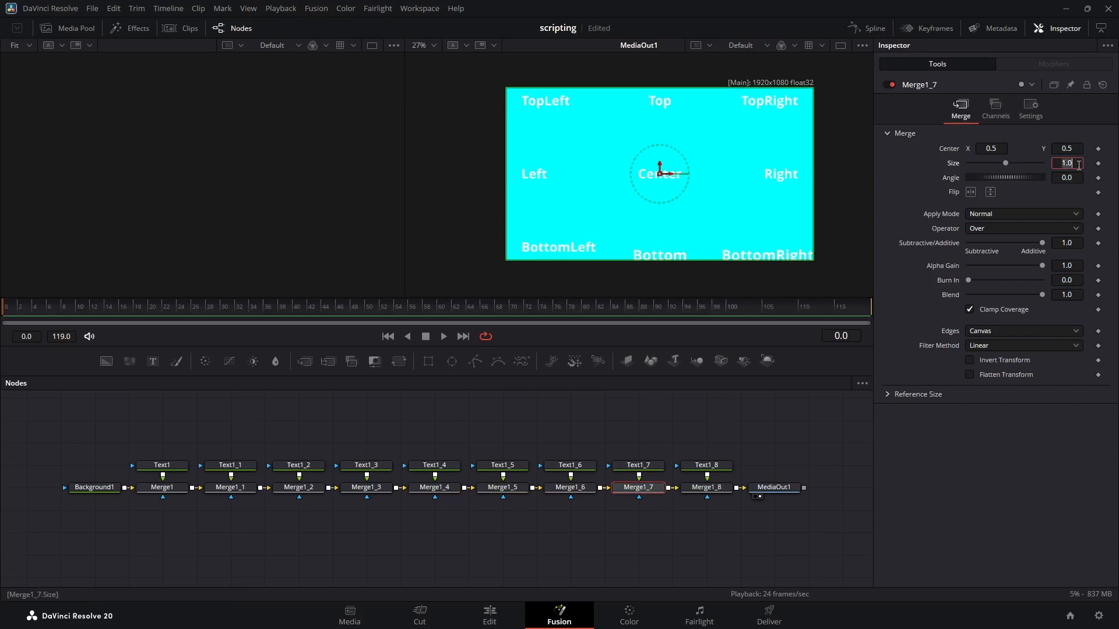
{"action": "type", "text": "0.9"}
{"action": "key", "text": "Tab"}
Step: Set the size of Merge1_8 to 0.9 to inset the "BottomRight" text, and save the project
{"action": "left_click", "coordinate": [706, 488]}
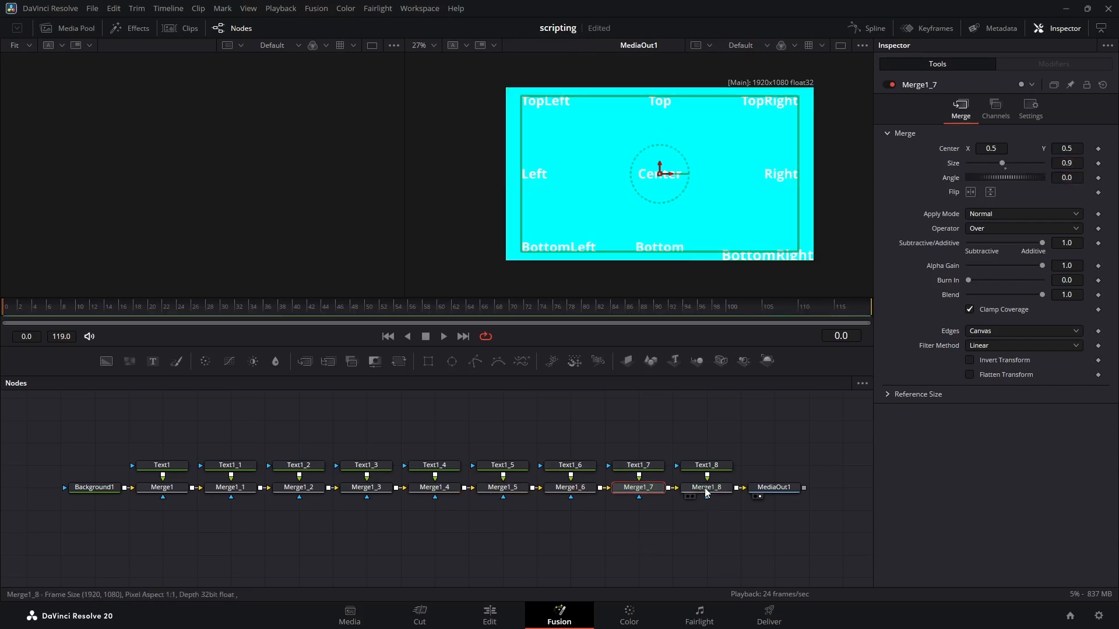
{"action": "left_click", "coordinate": [1078, 164]}
{"action": "type", "text": "0.9"}
{"action": "key", "text": "Tab"}
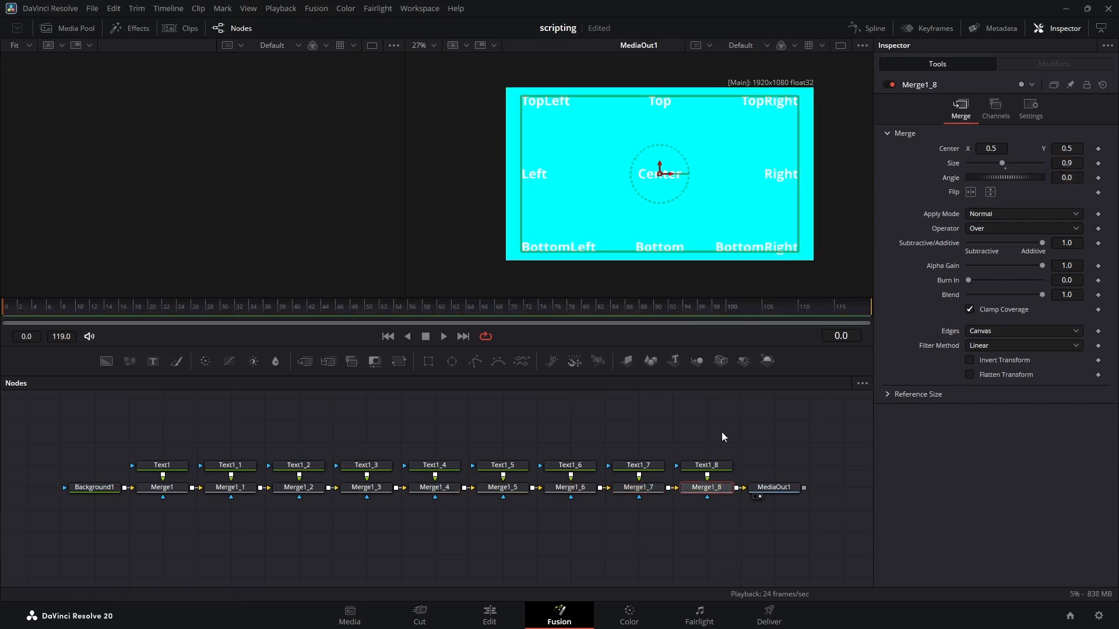
{"action": "left_click", "coordinate": [721, 432]}
{"action": "key", "text": "ctrl+s"}
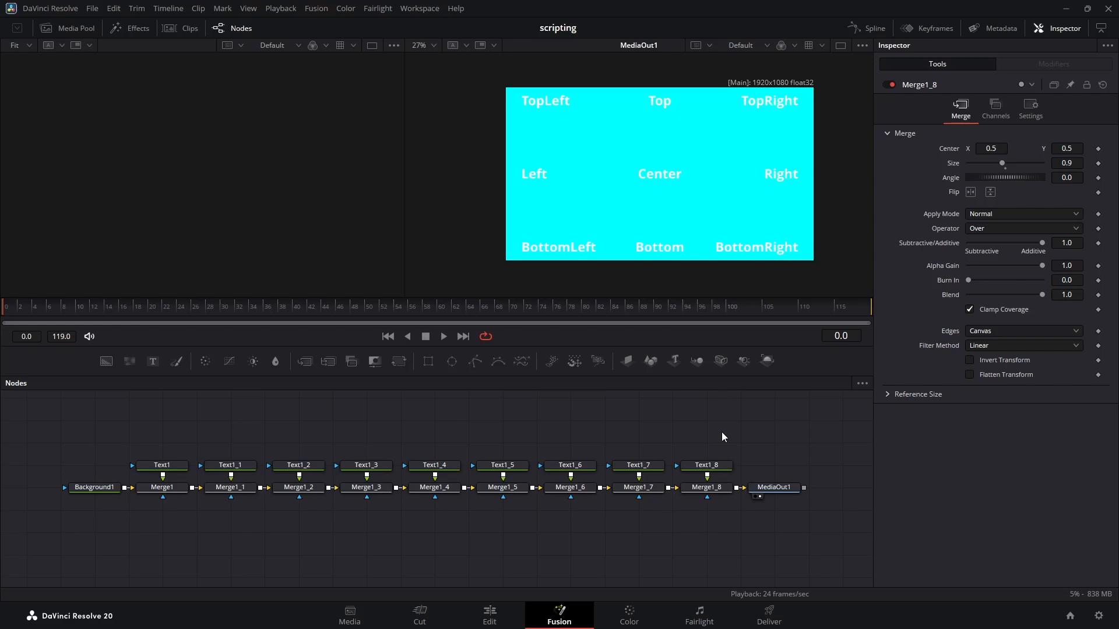